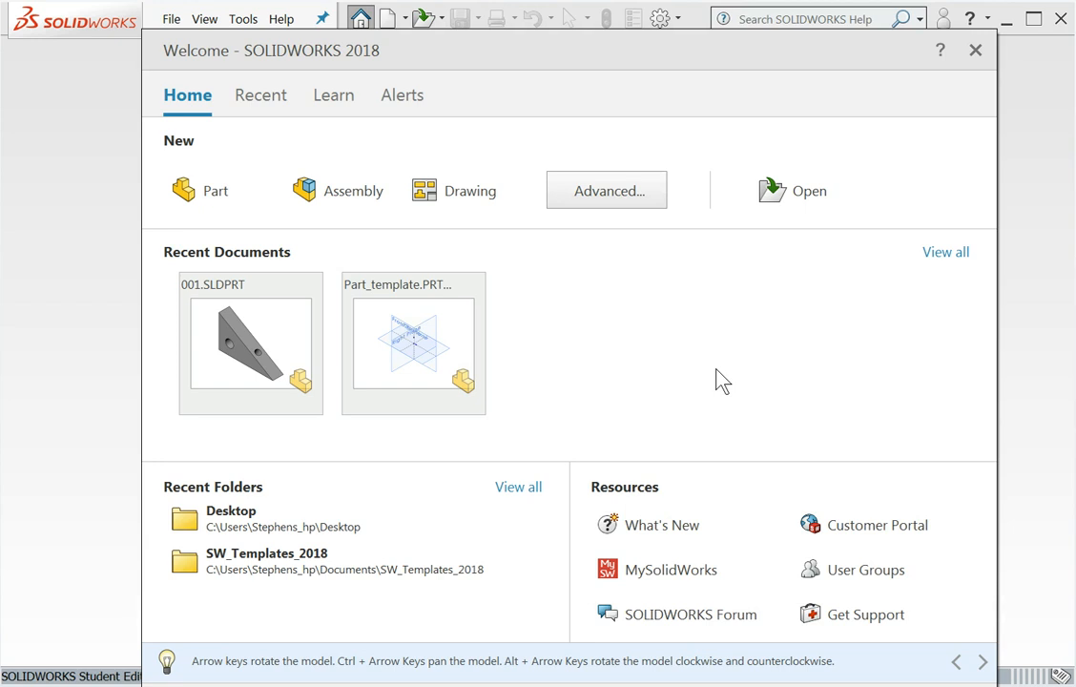
- Create a new part from the Part_template template in SW_Templates_2018
left_click(612, 204)
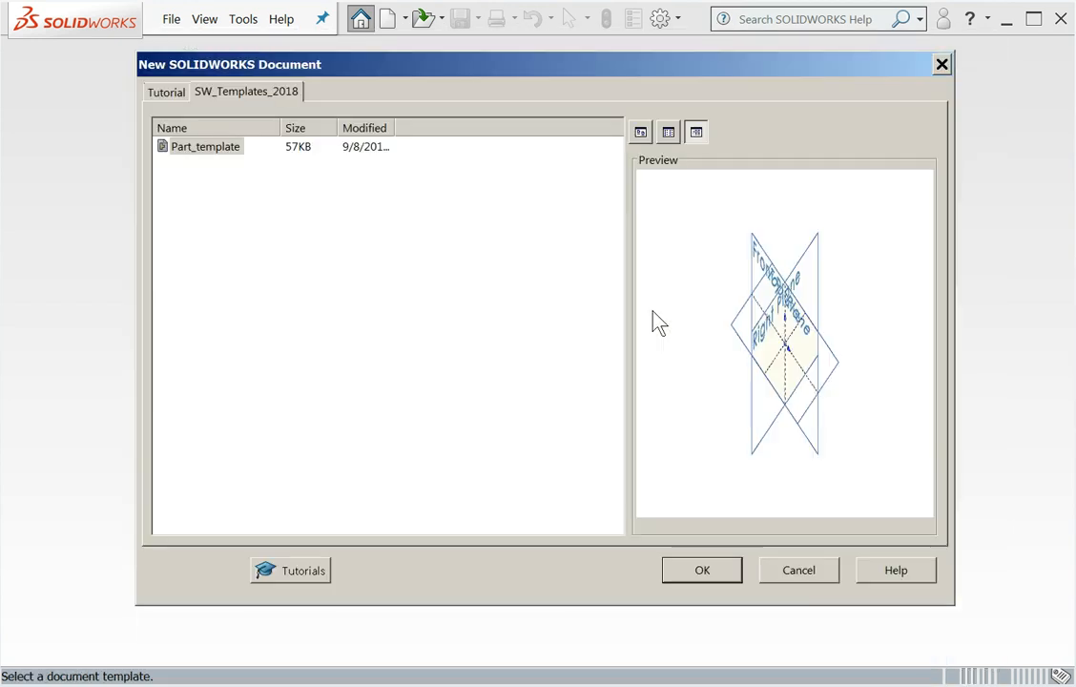
left_click(214, 148)
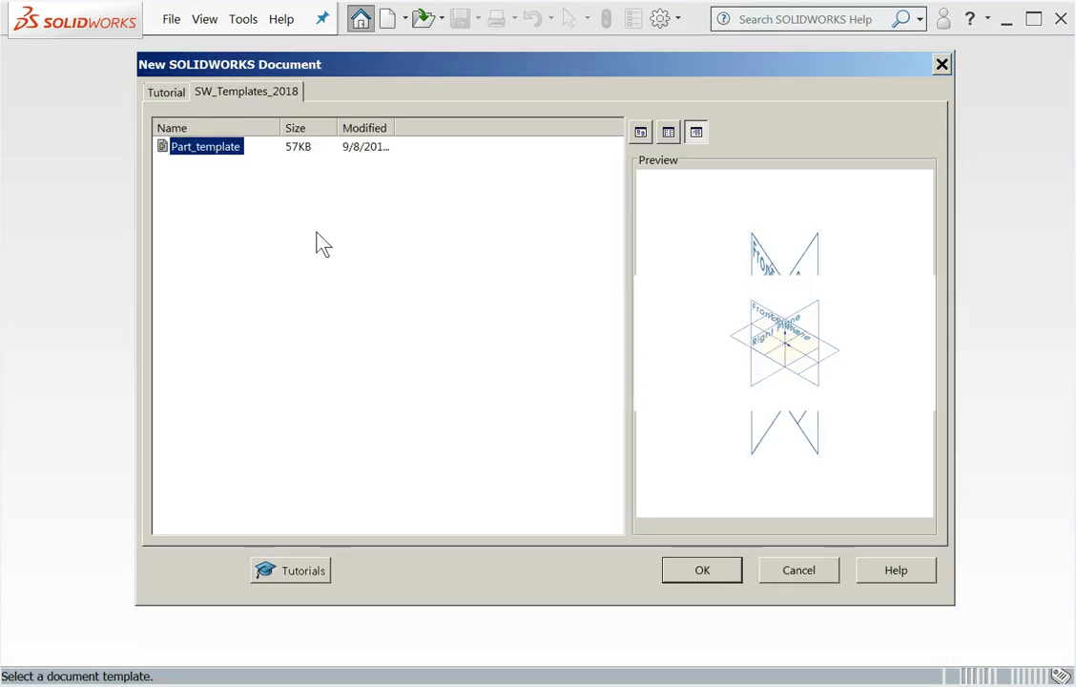
left_click(708, 573)
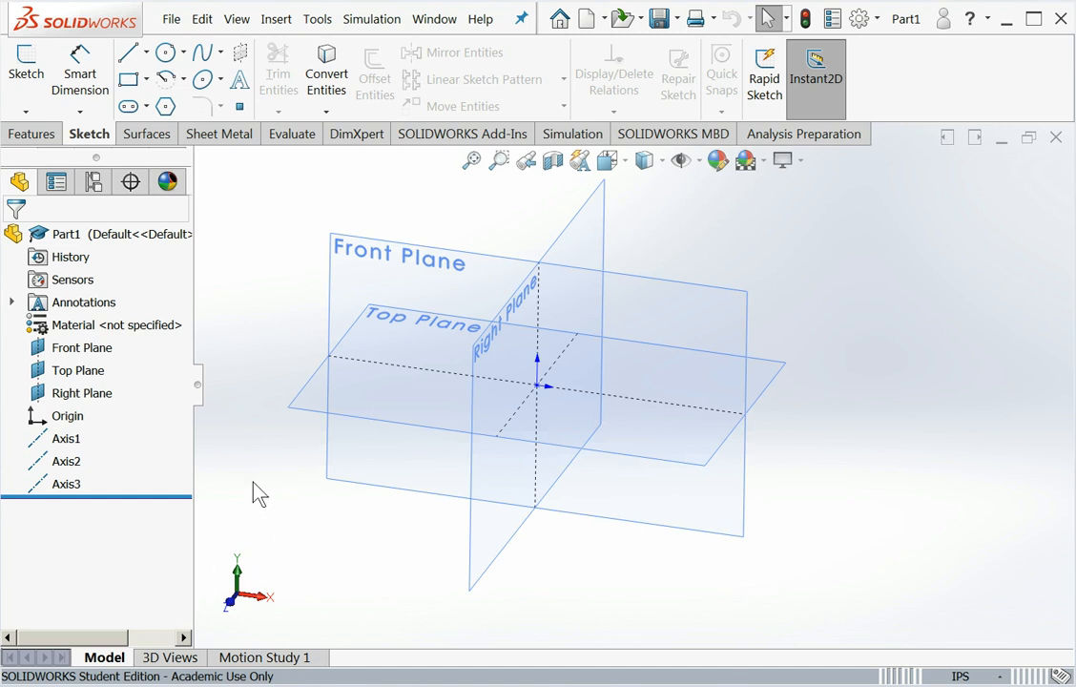
- Start a sketch on the Front Plane and draw a corner rectangle about 2.09 in wide above and right of the origin
right_click(335, 276)
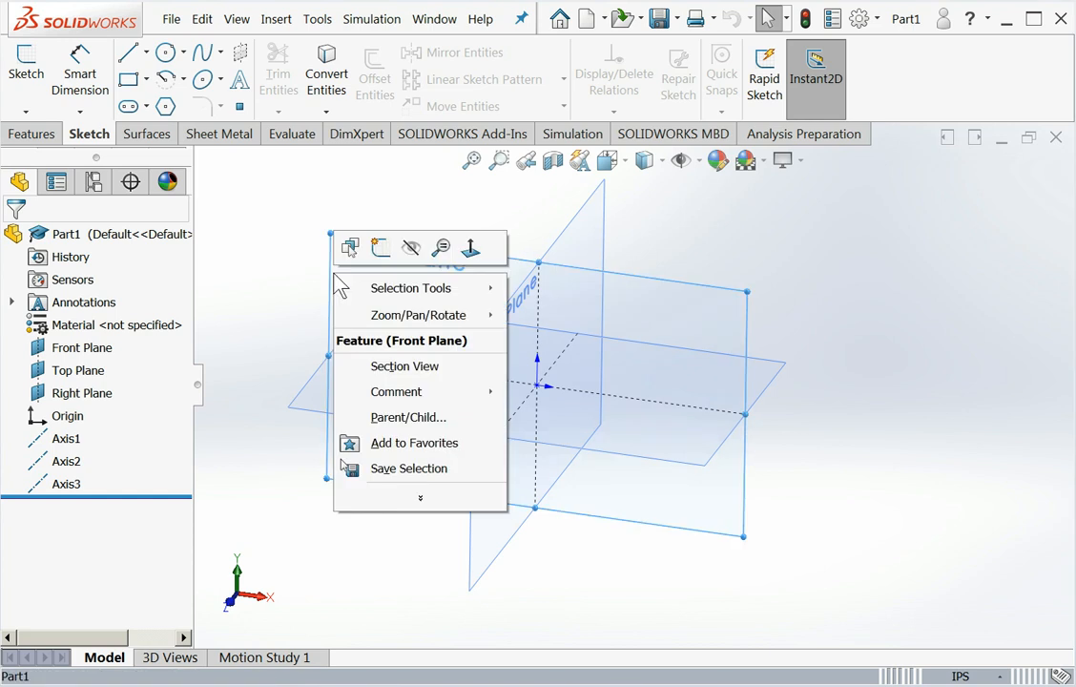
left_click(379, 250)
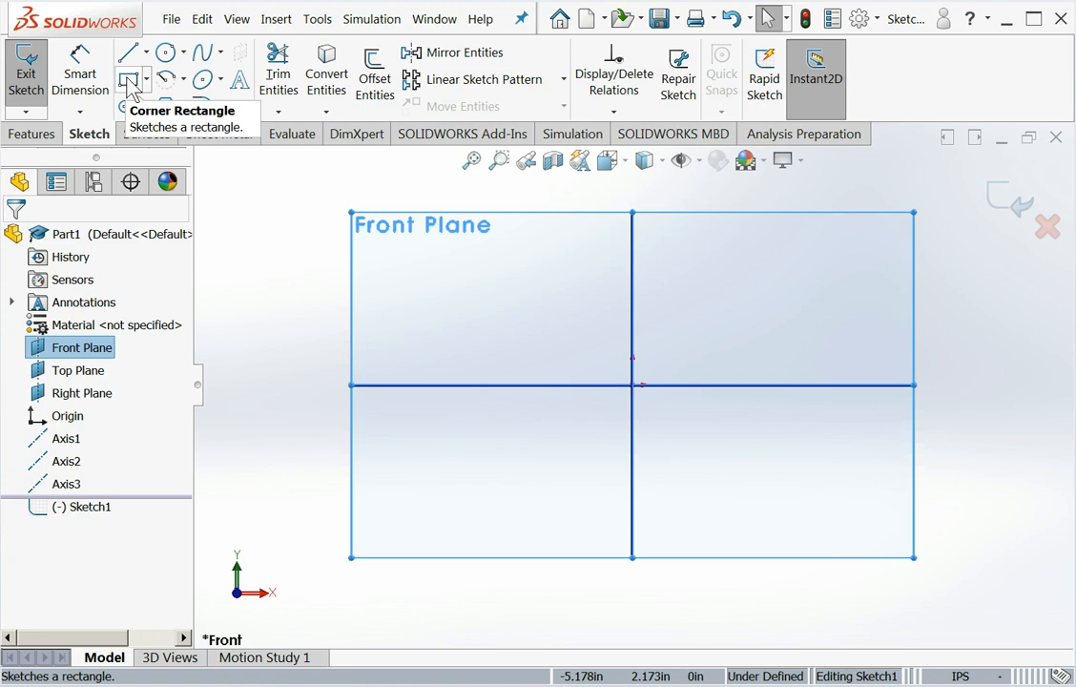
left_click(130, 84)
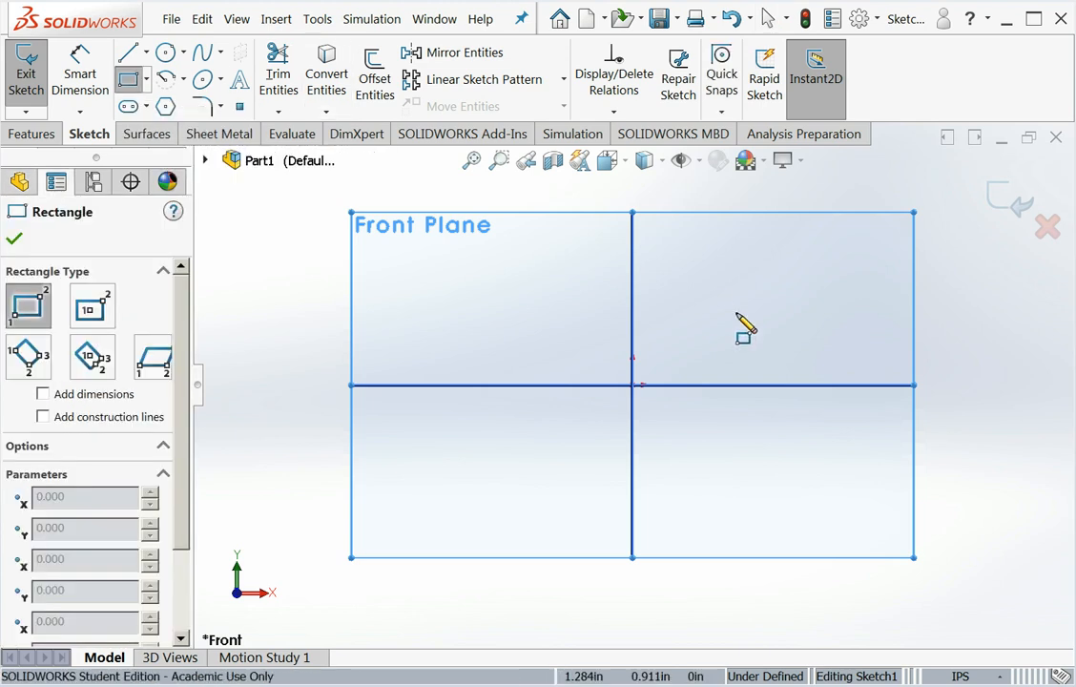
left_click(711, 292)
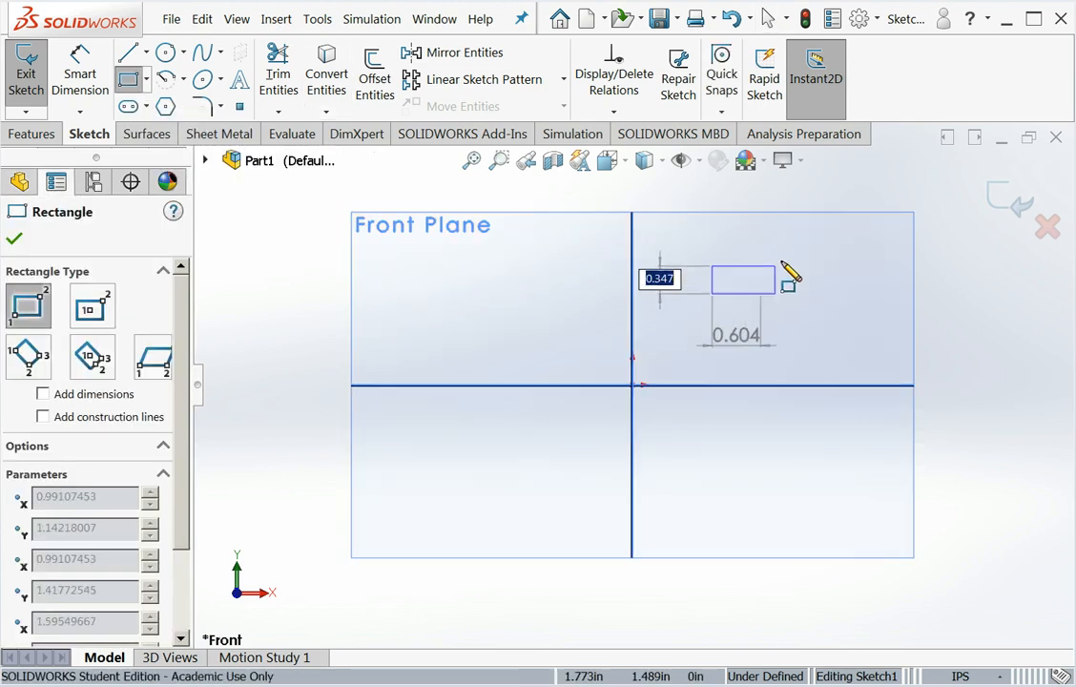
left_click(879, 191)
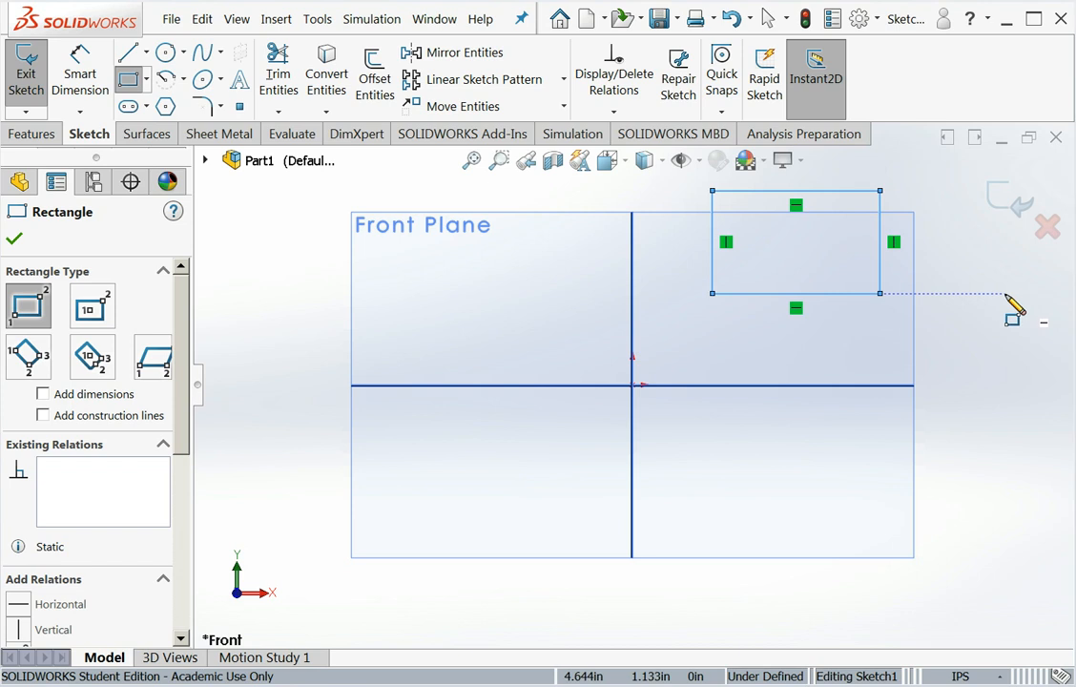
left_click(14, 237)
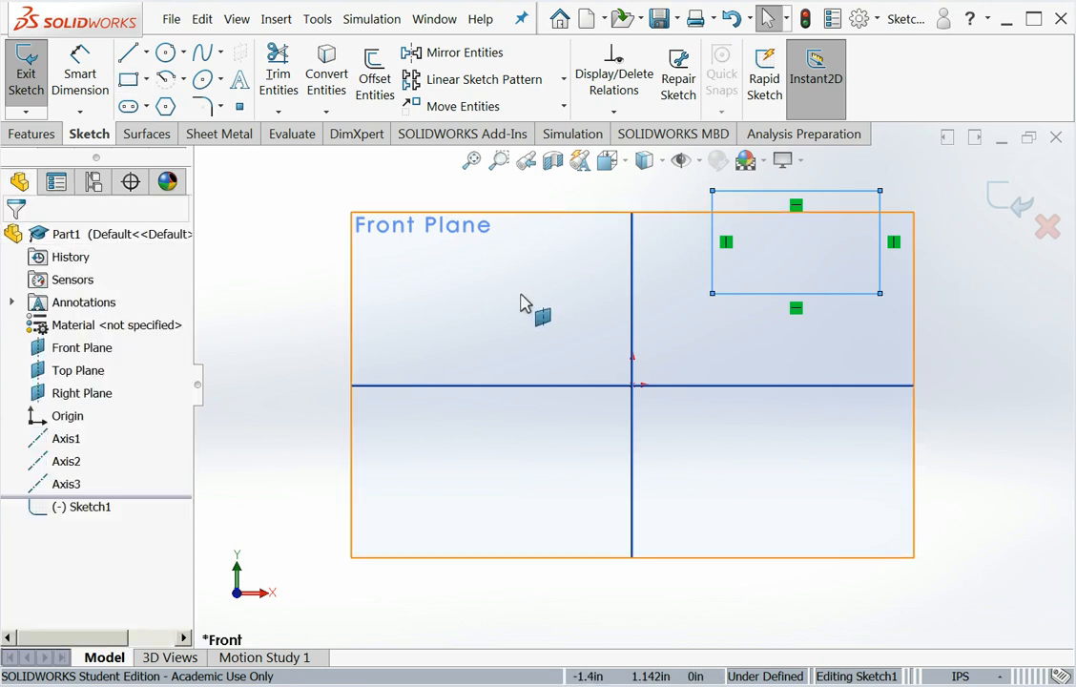
- Dimension the rectangle's top edge and set its width to 3.0 in
left_click(82, 65)
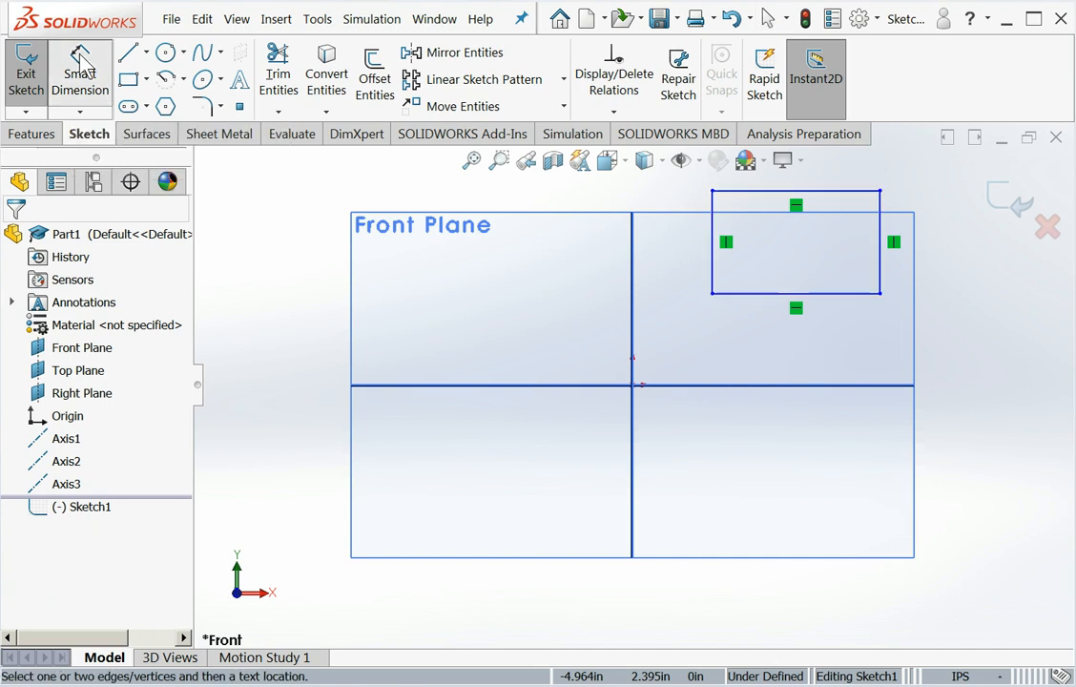
scroll(854, 277, "down", 3)
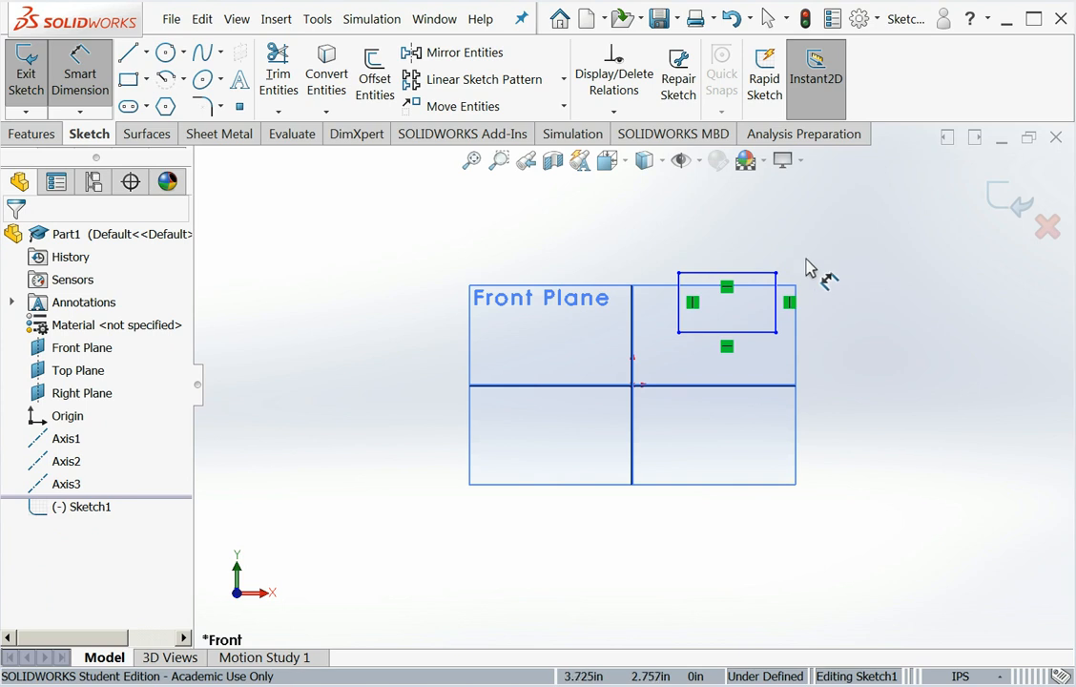
left_click(744, 276)
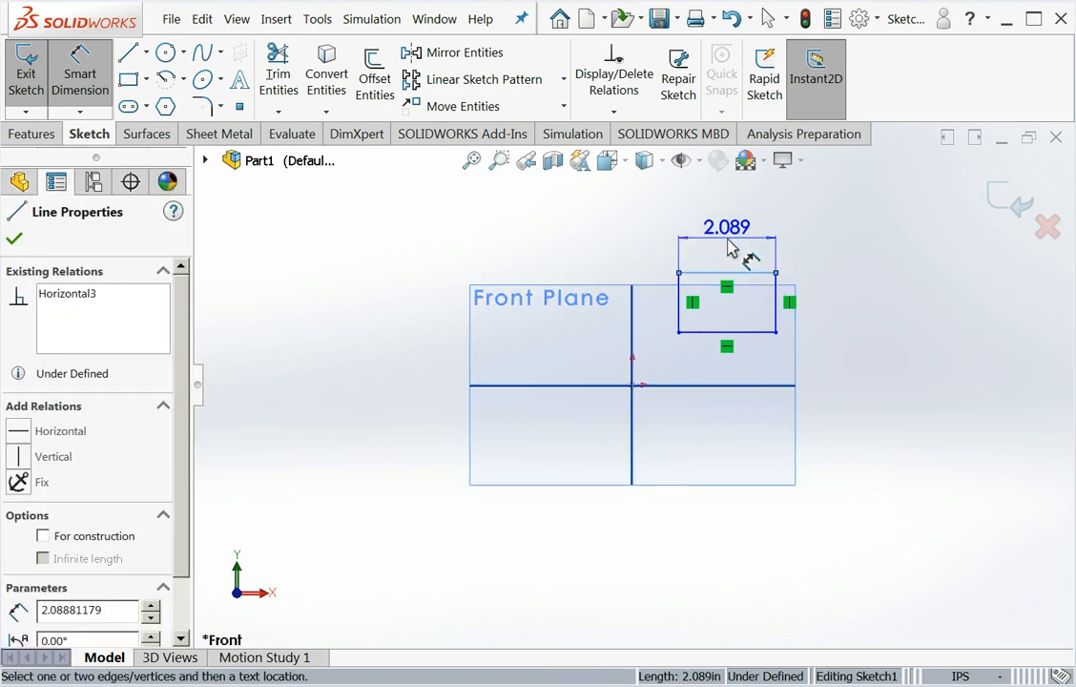
left_click(732, 247)
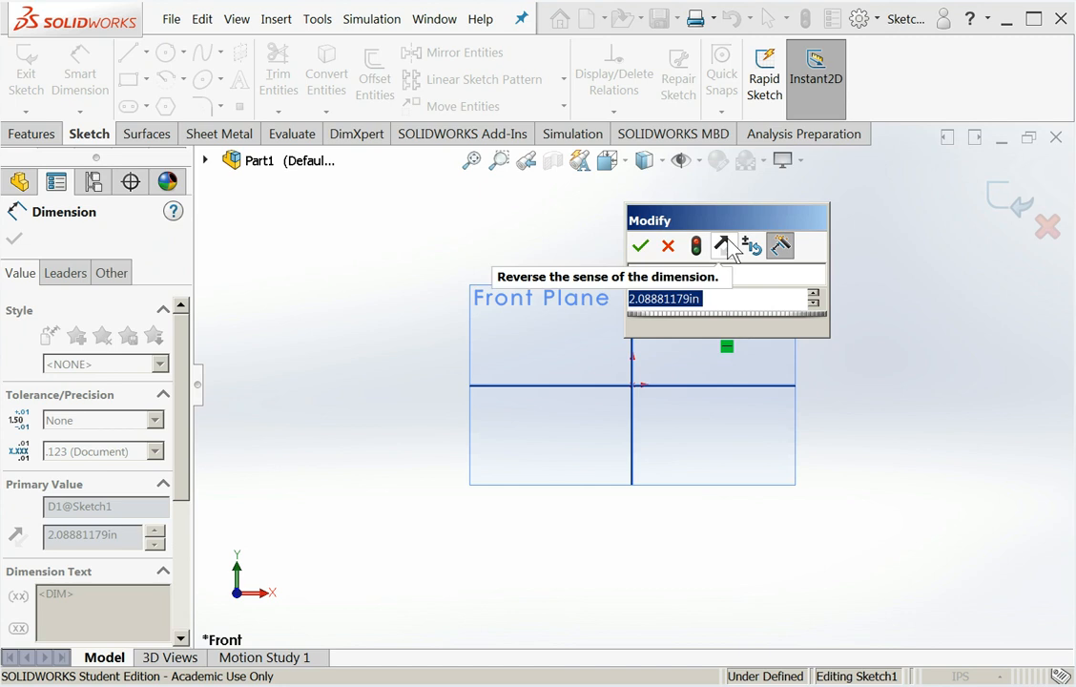
type("3")
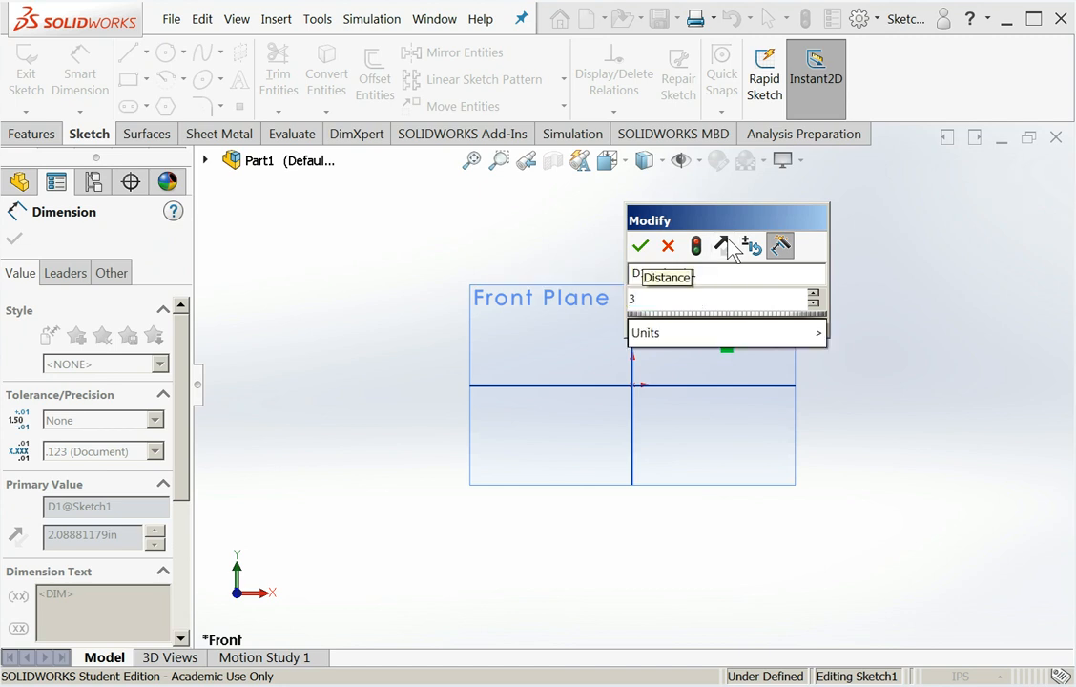
type(".0in")
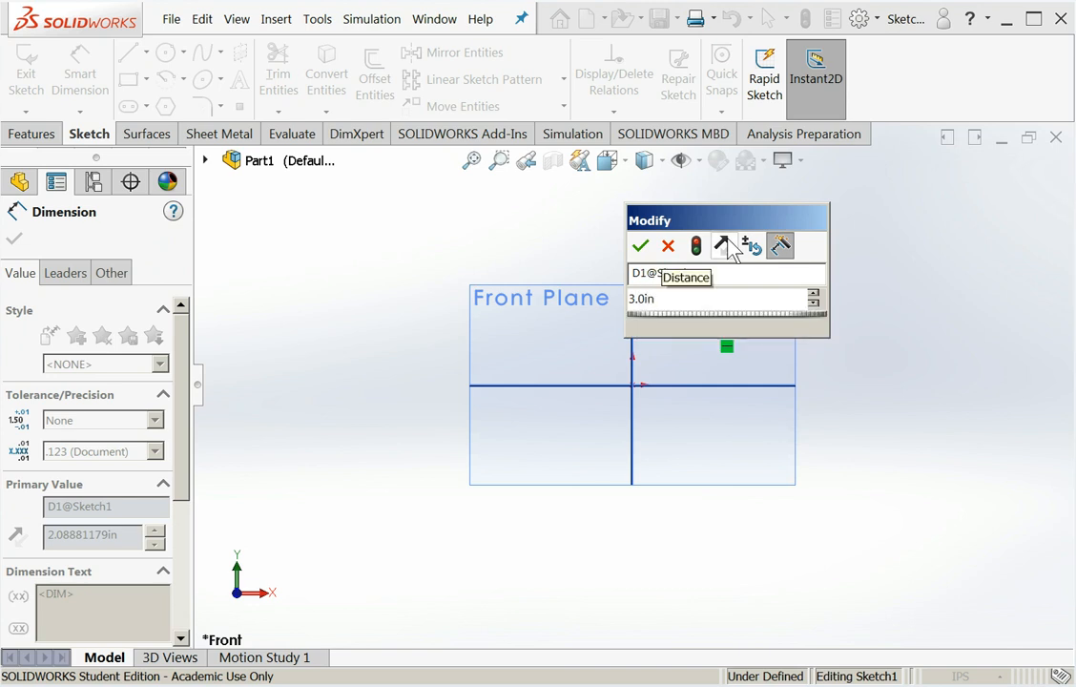
key("Return")
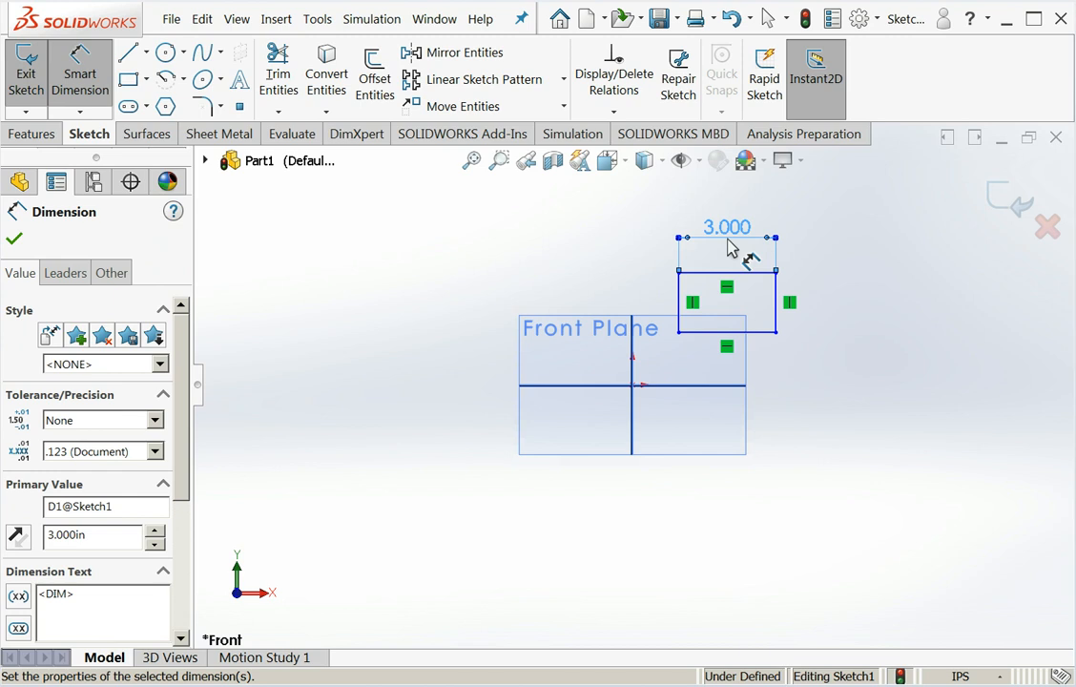
- Dimension the rectangle's right edge and set its height to 1.5 in
left_click(78, 91)
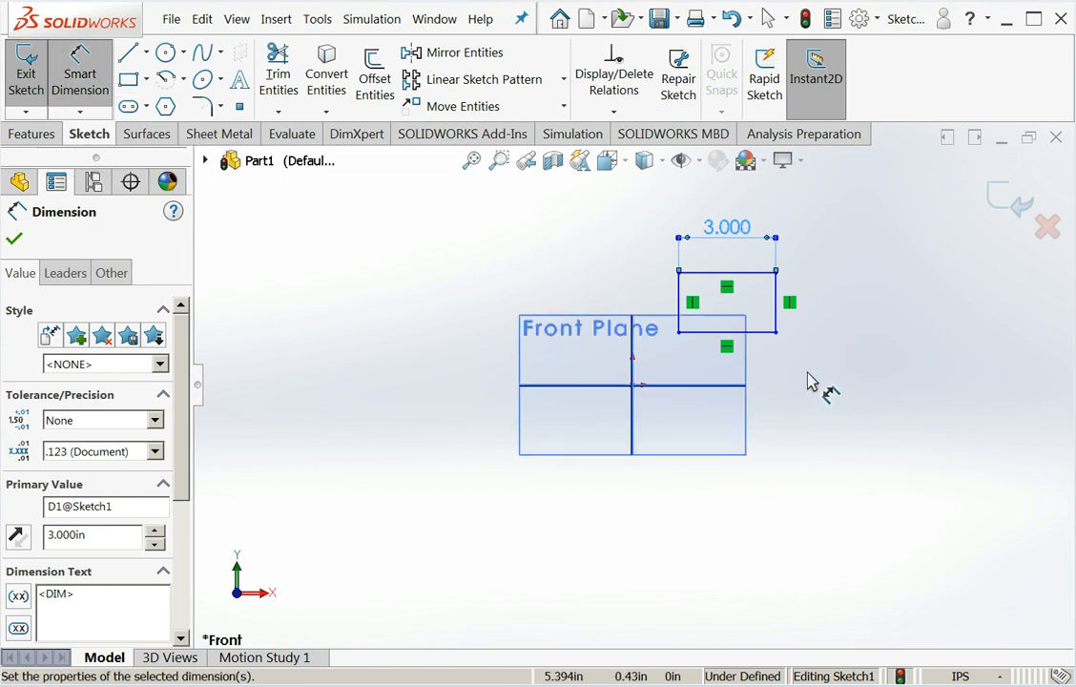
left_click(777, 315)
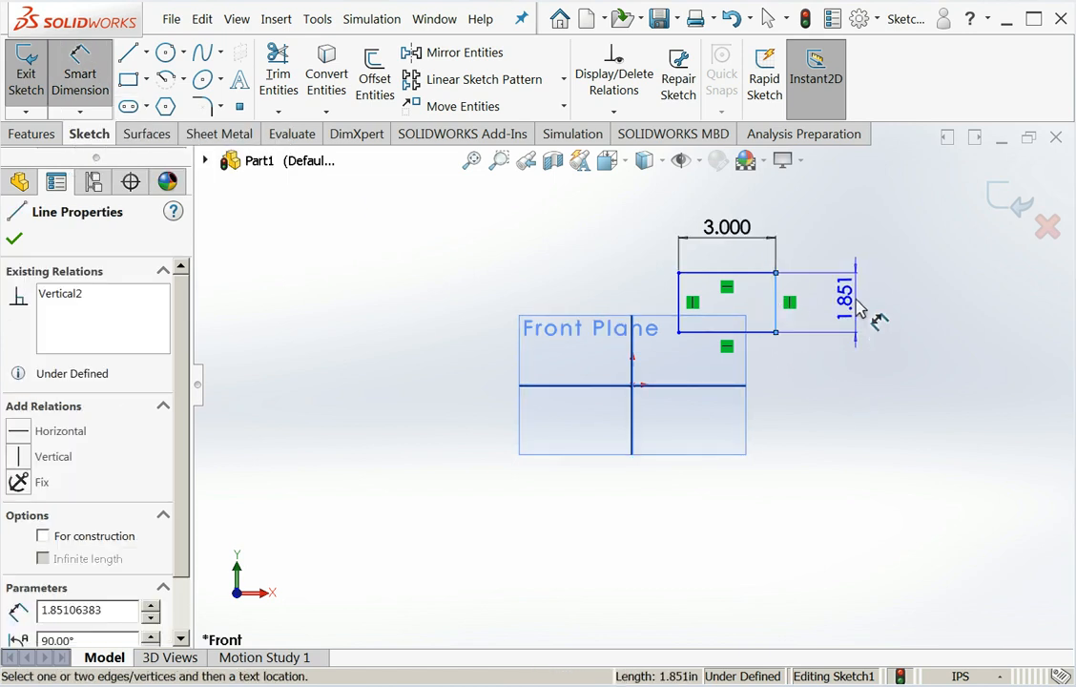
left_click(811, 317)
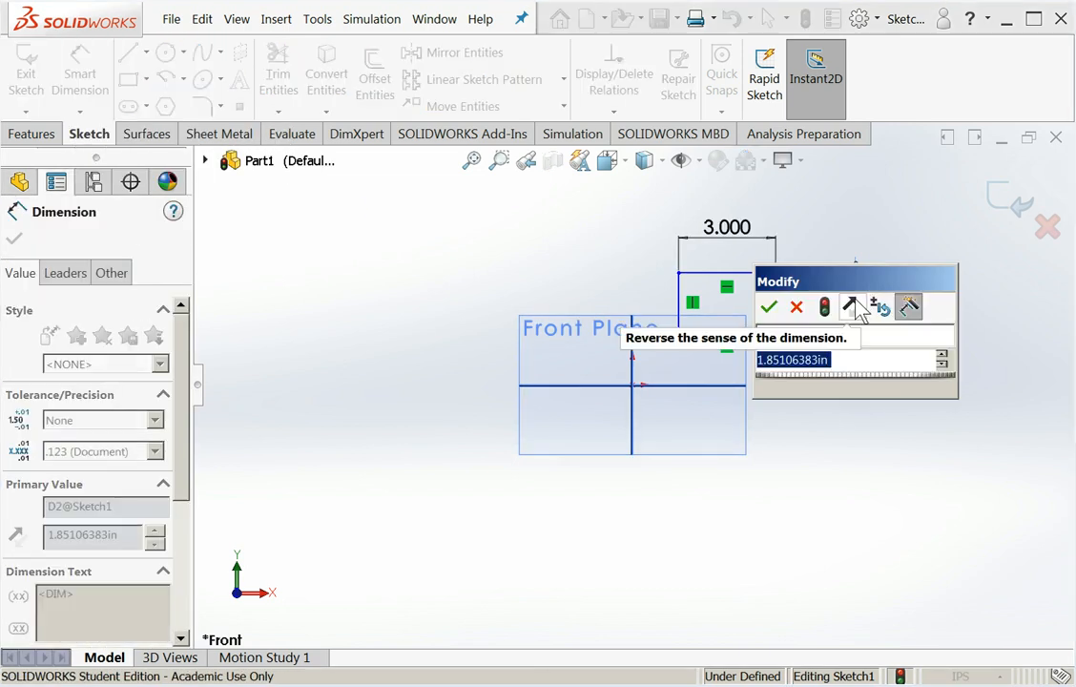
type("1.5")
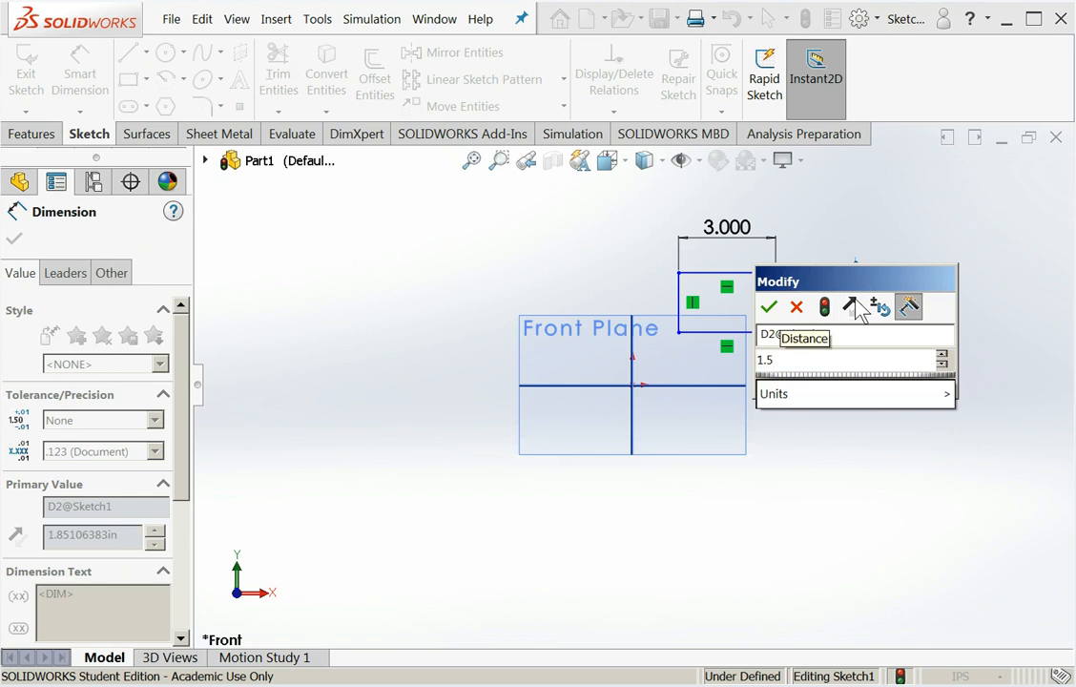
type("in.")
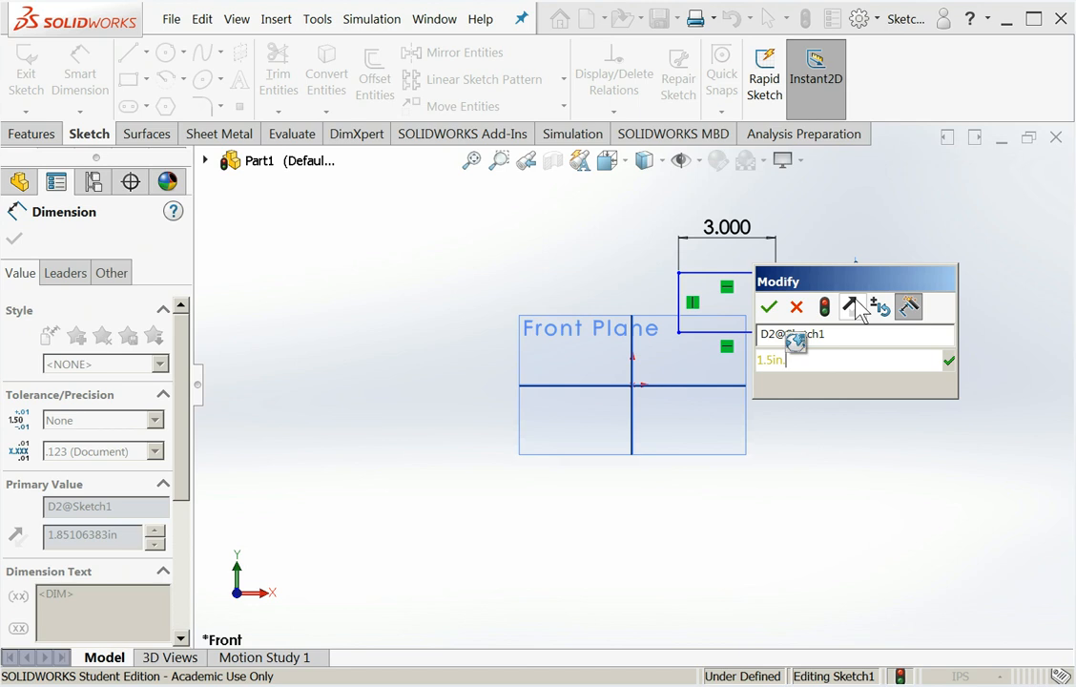
key("BackSpace")
key("Return")
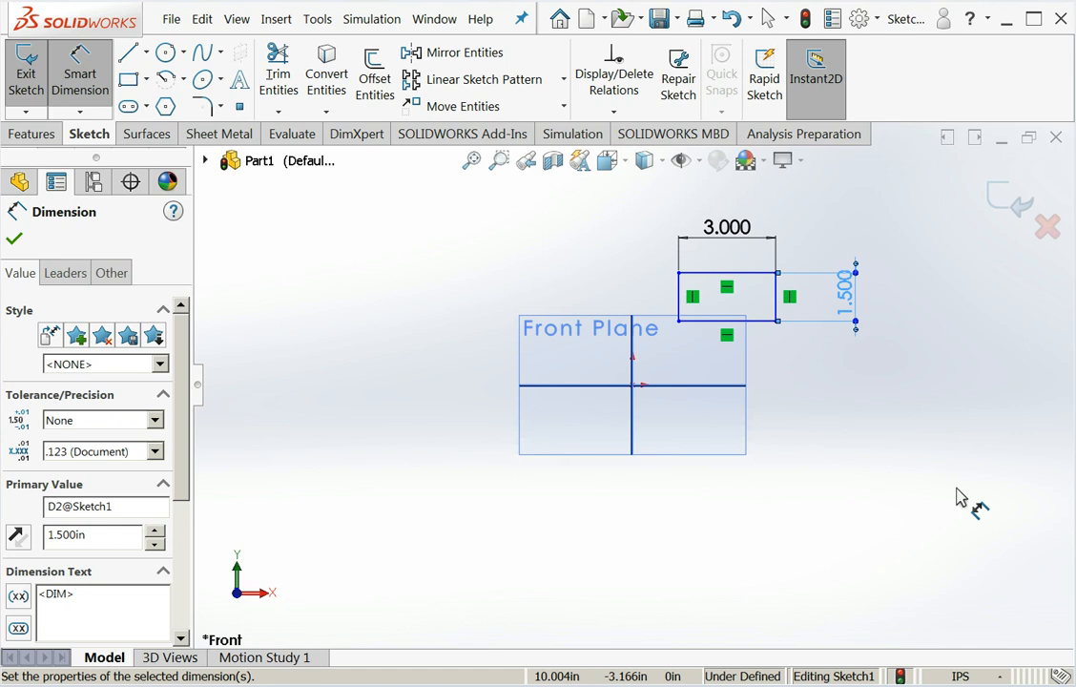
- Dimension the rectangle's bottom edge from the horizontal axis and set the distance to 0
left_click(80, 84)
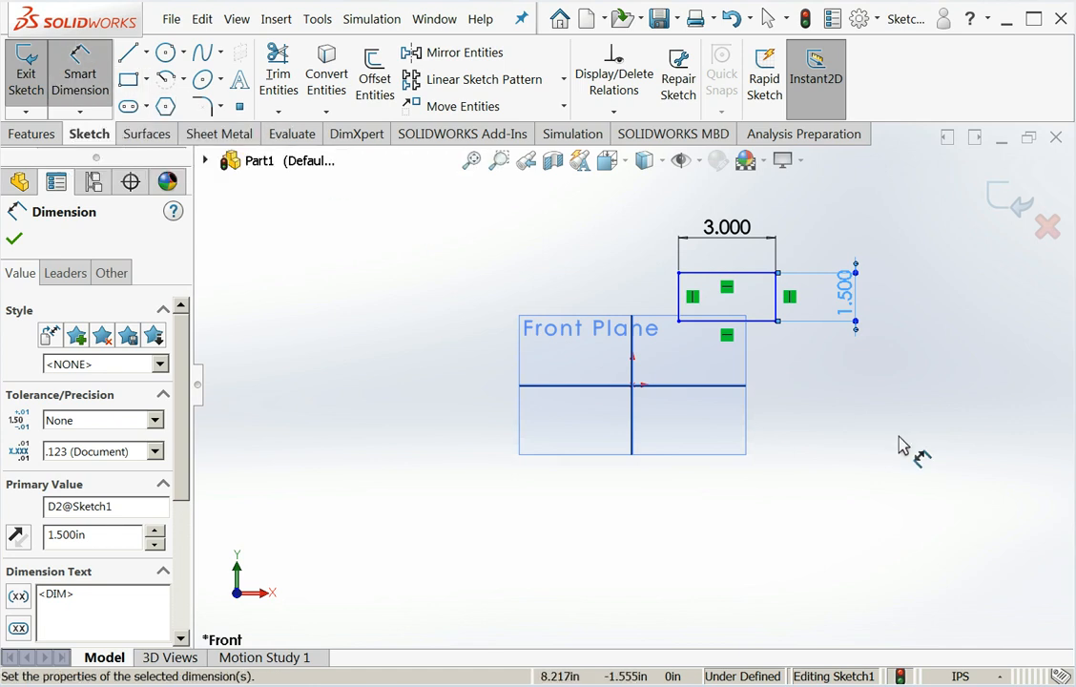
left_click(723, 386)
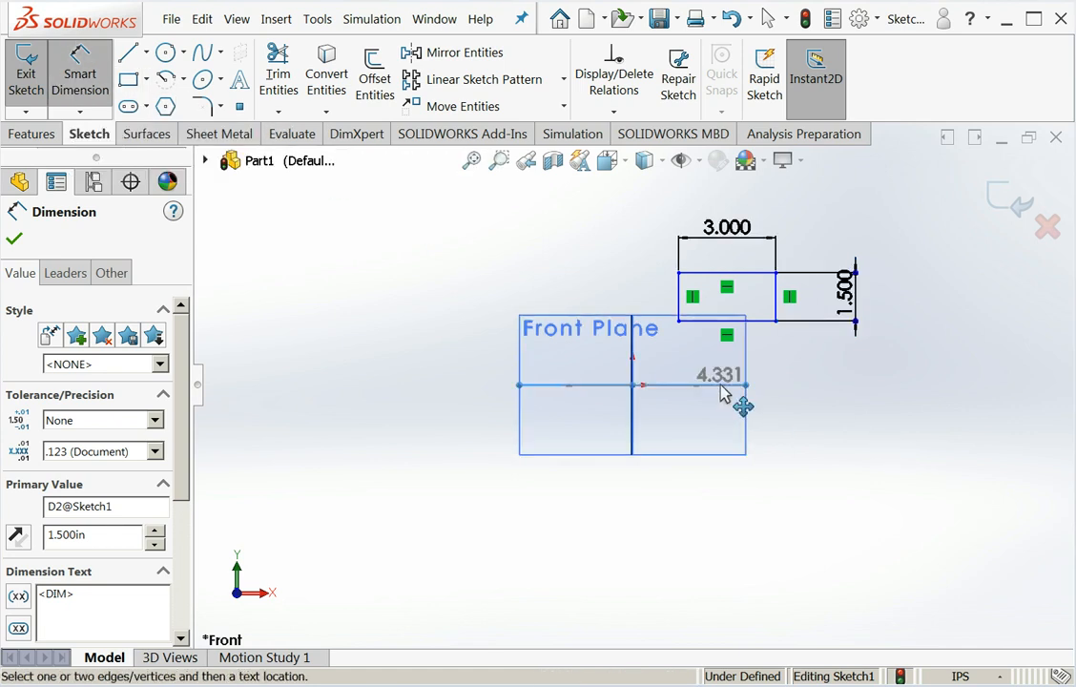
left_click(740, 326)
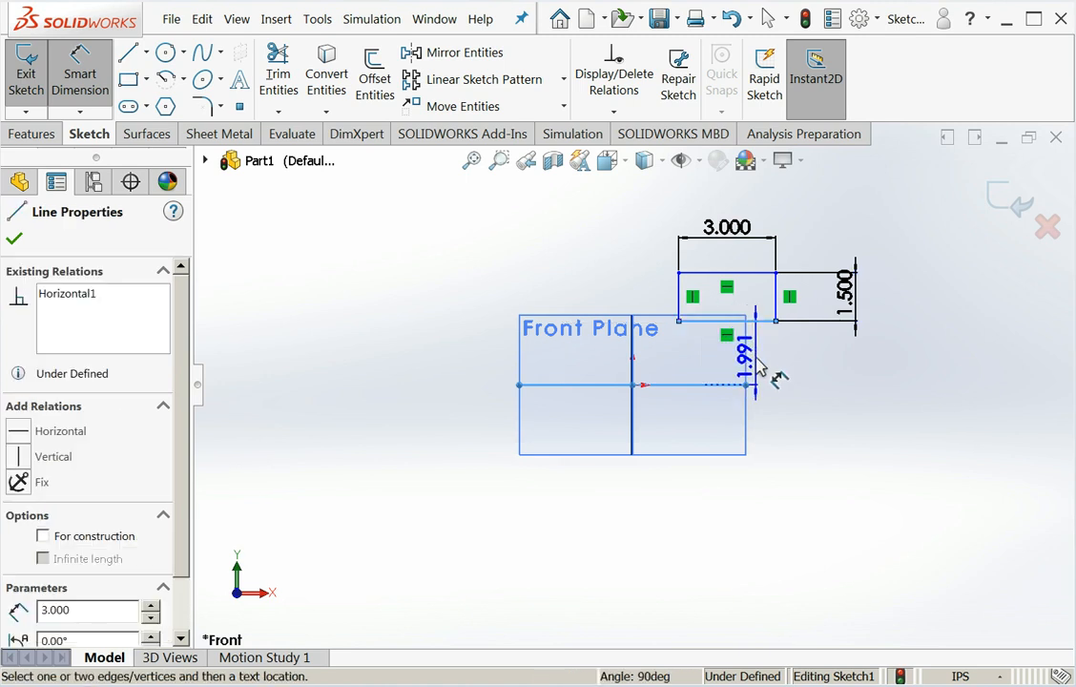
left_click(751, 361)
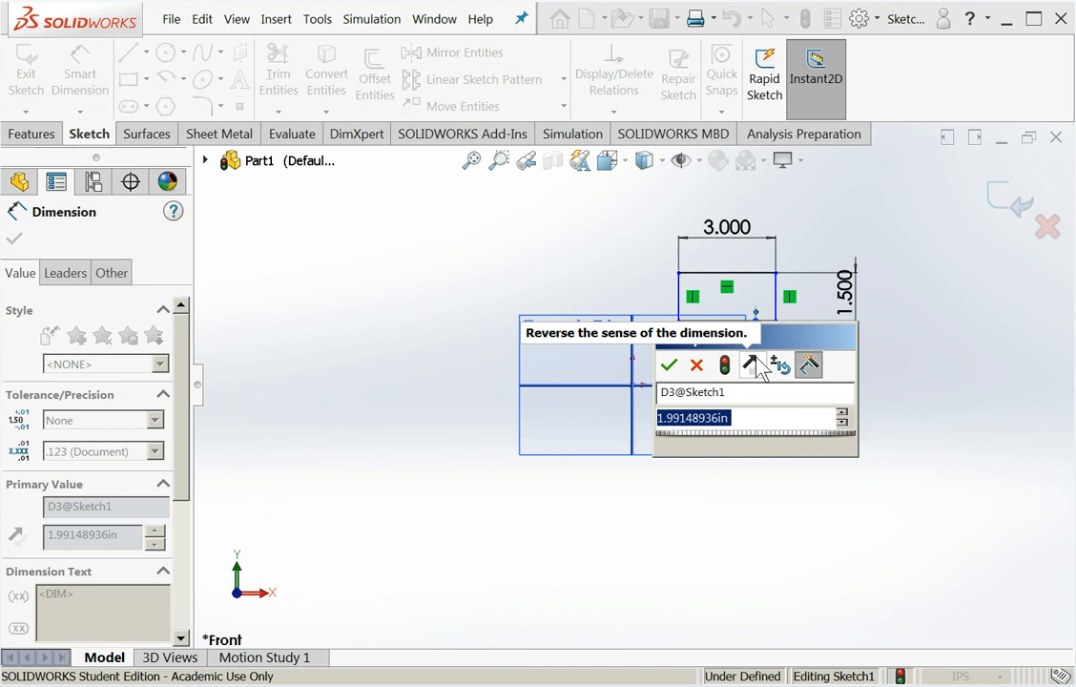
type("0")
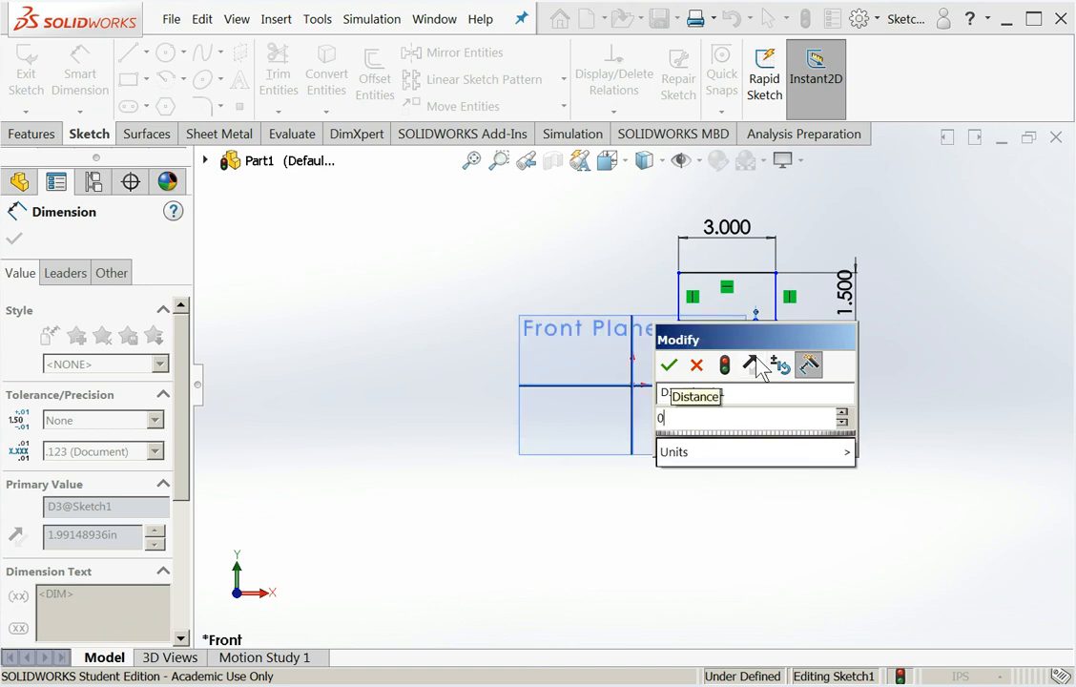
key("Return")
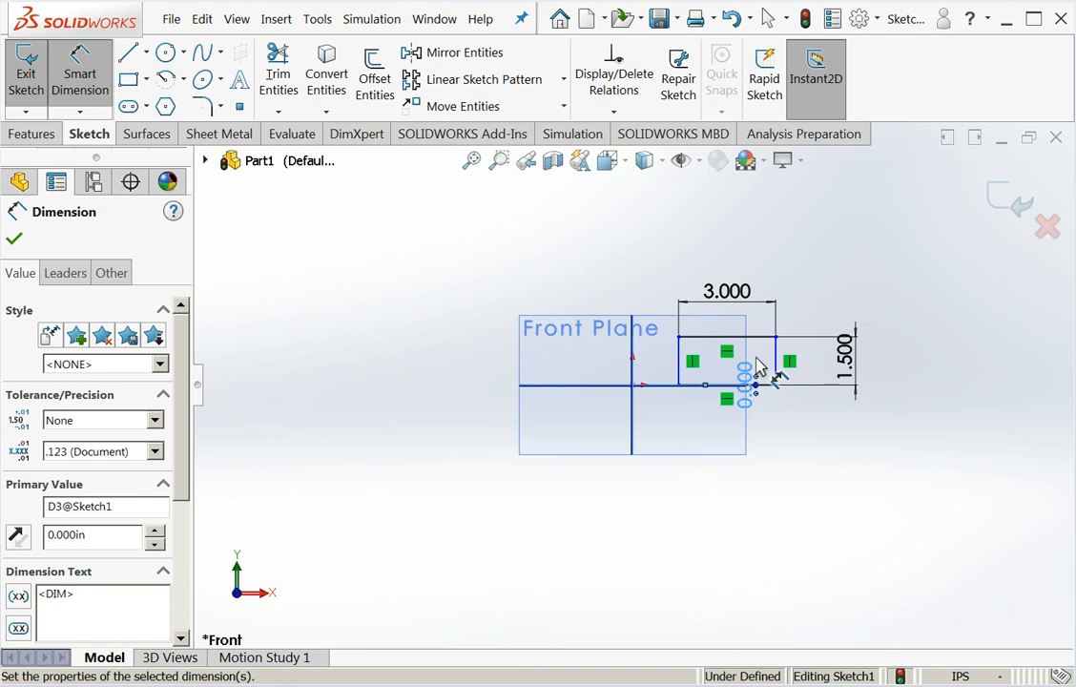
- Dimension the rectangle's left edge from the vertical axis, set the distance to 0, and finish dimensioning
left_click(636, 366)
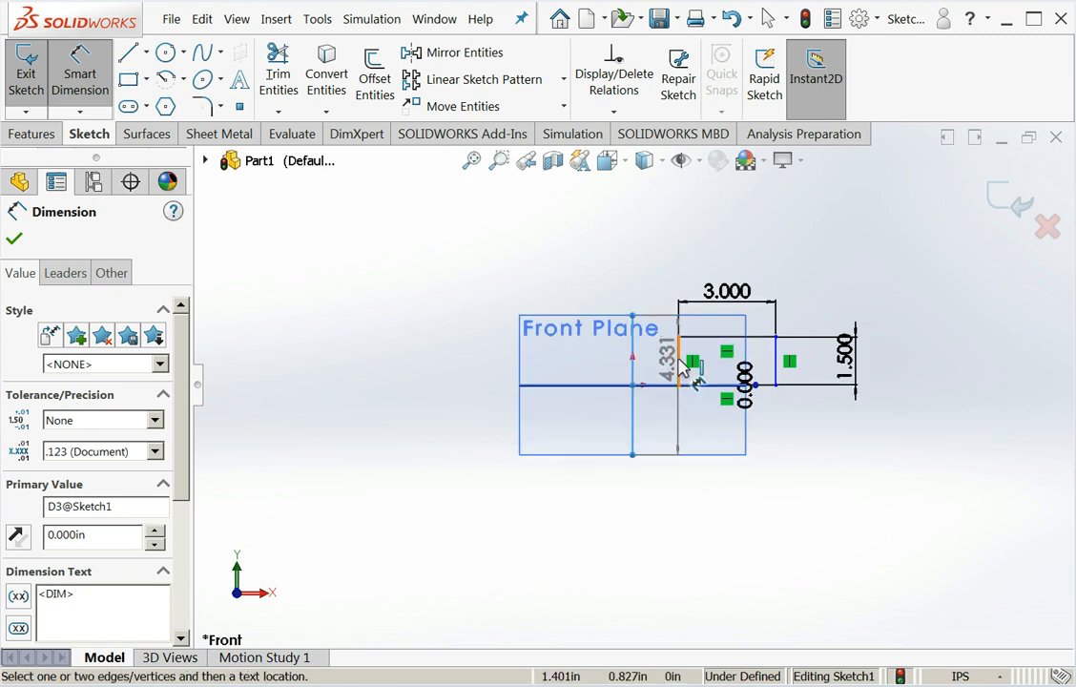
left_click(681, 368)
left_click(555, 238)
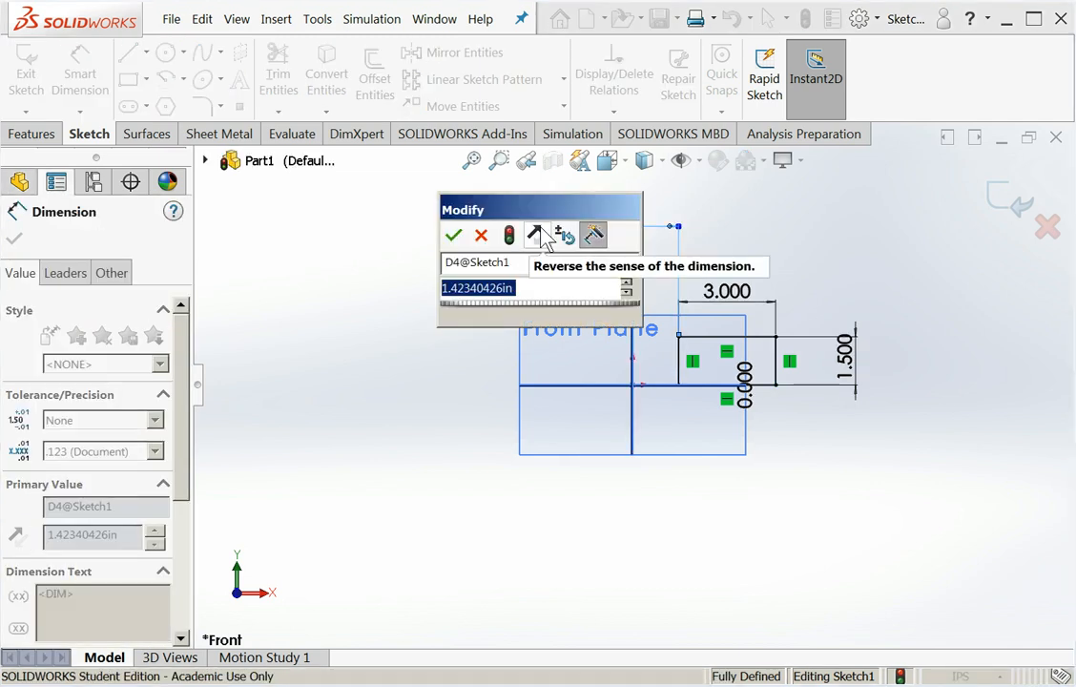
type("0")
key("Return")
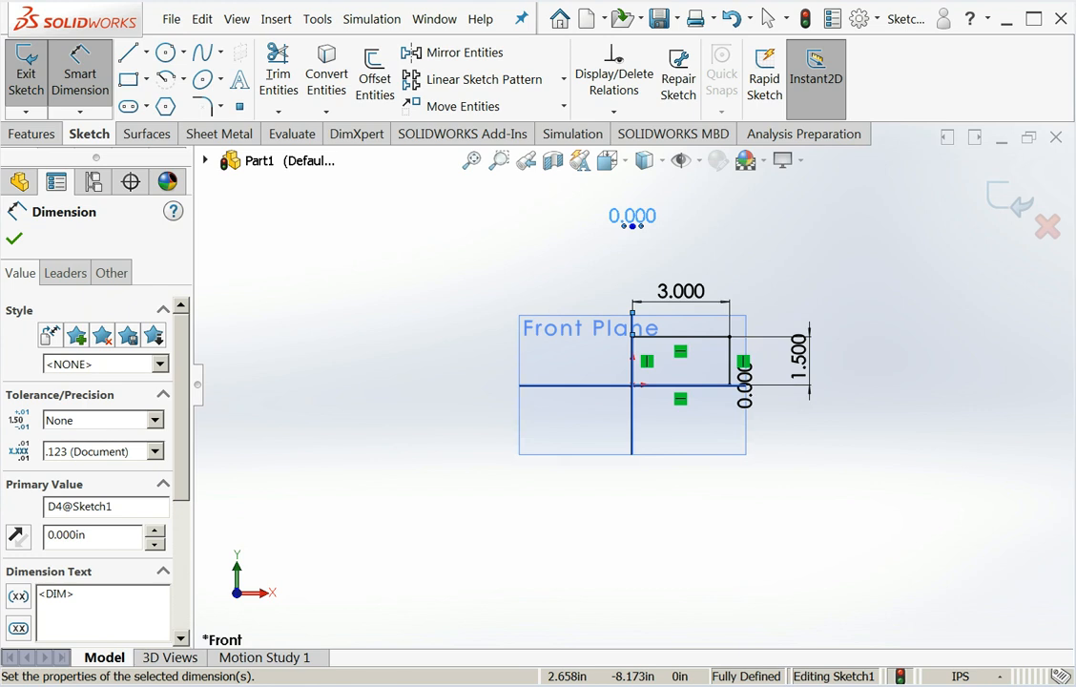
left_click(14, 242)
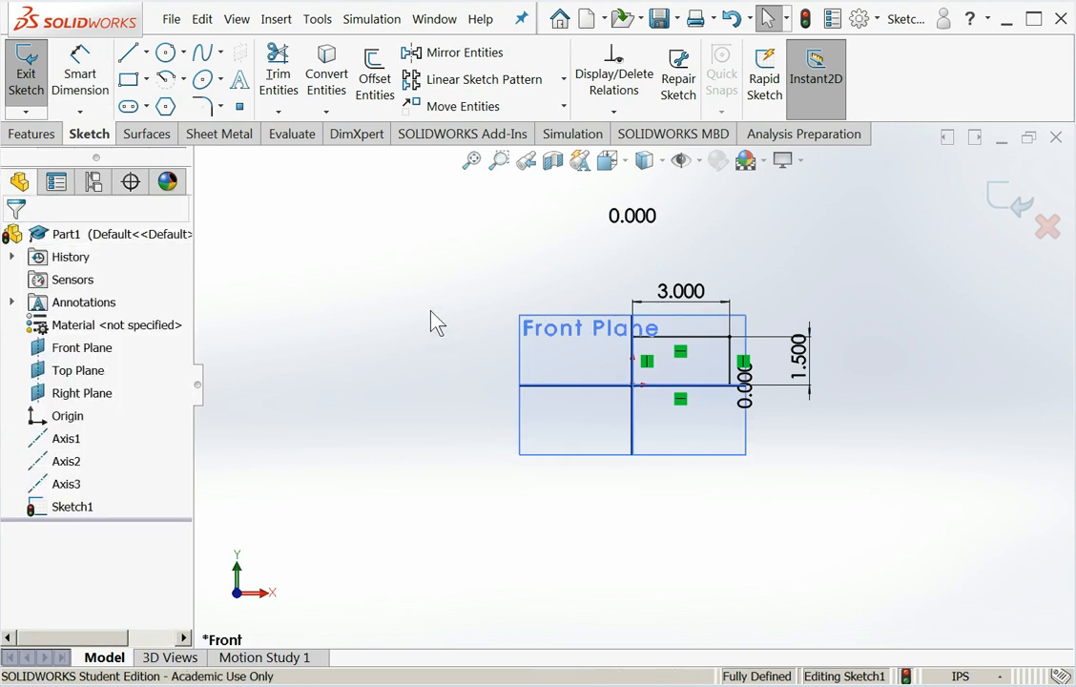
- Start a boss extrusion of the rectangle sketch and pull its depth about 9.4 in behind the Front Plane
middle_click_drag(437, 322, 401, 425)
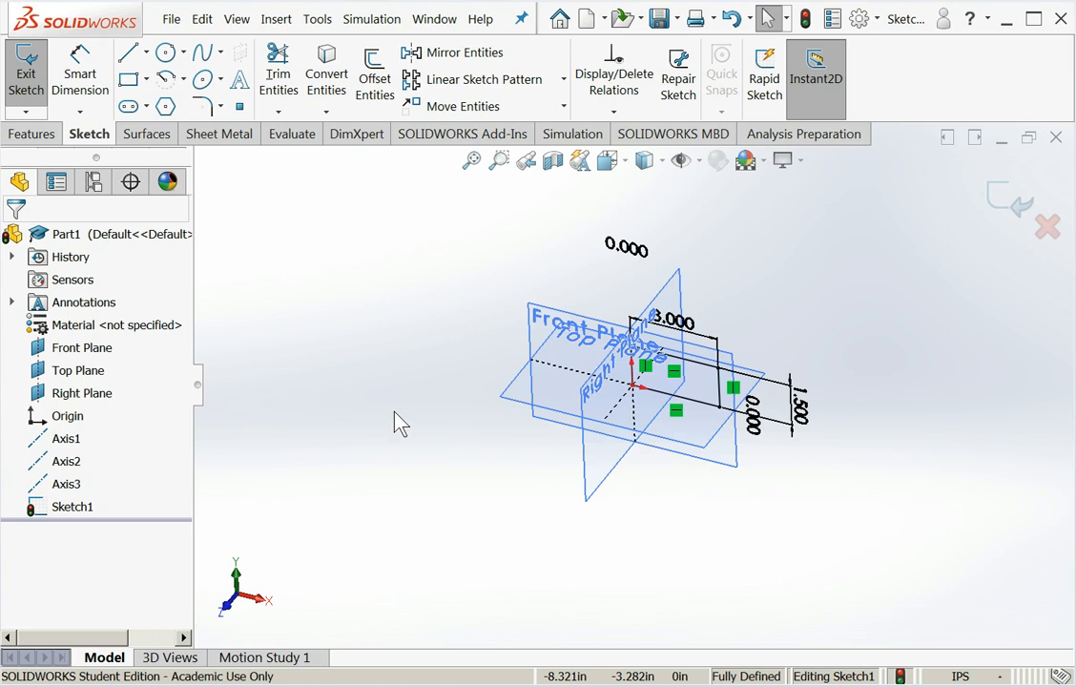
left_click(34, 136)
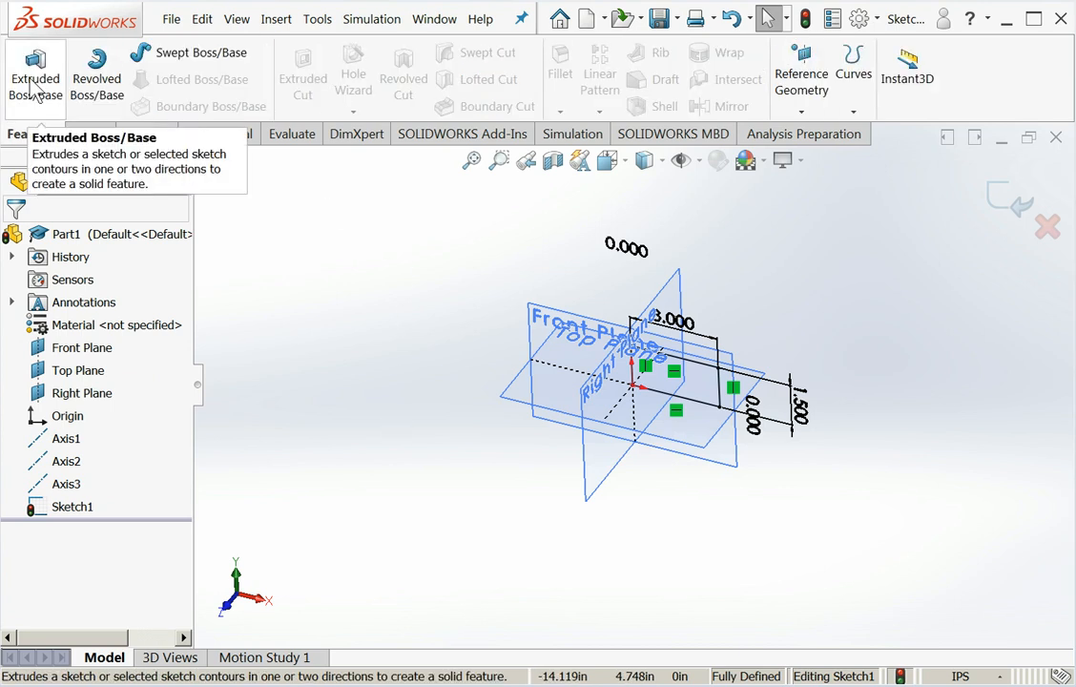
left_click(34, 86)
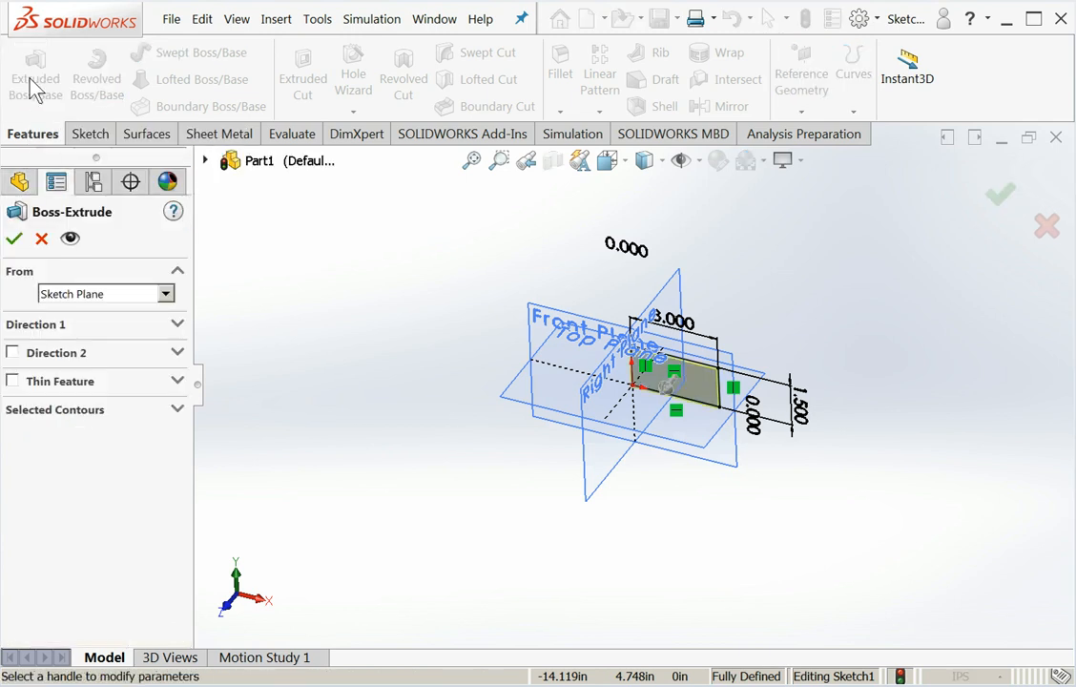
left_click(667, 391)
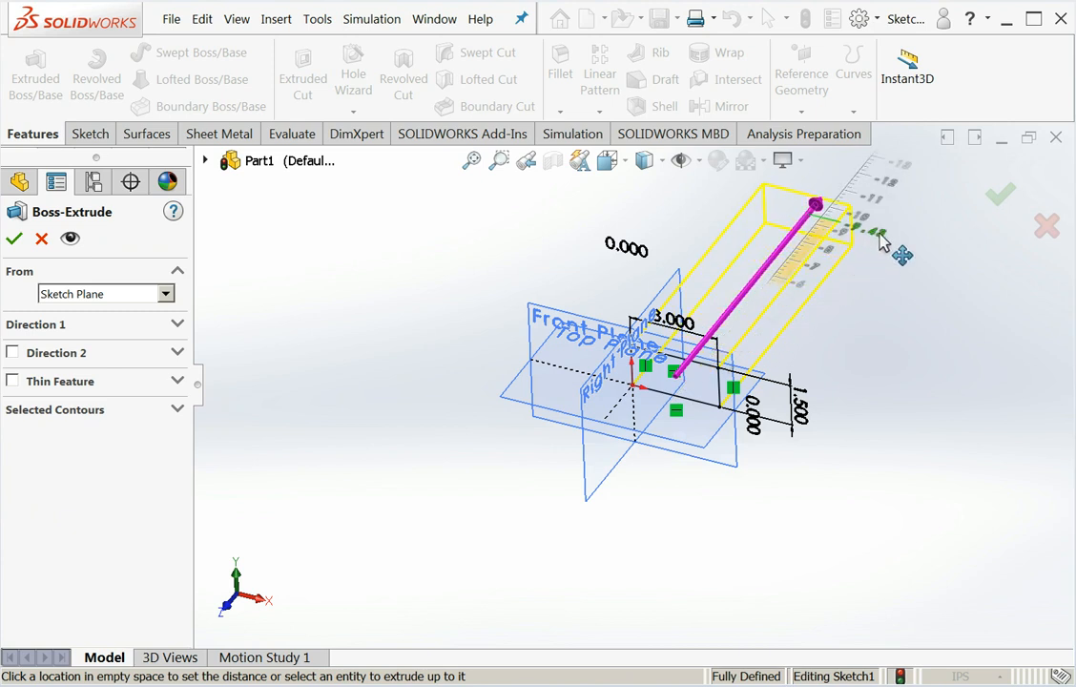
left_click(880, 242)
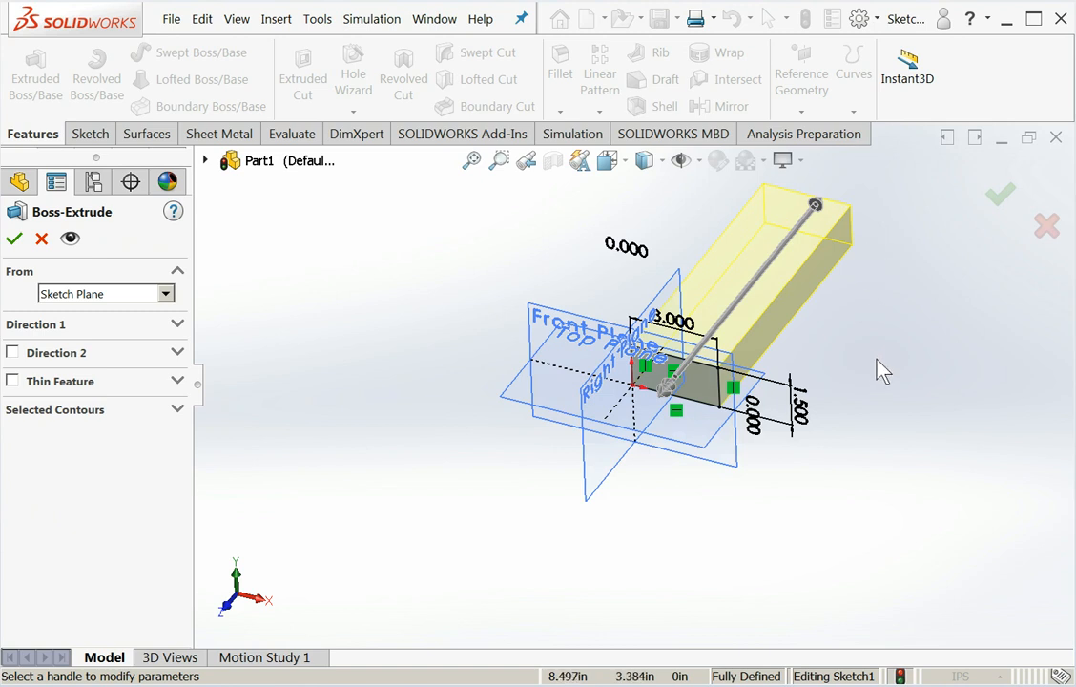
- Keep the extrusion starting from the sketch plane, set its blind depth to 6.0 in, and complete it
left_click(105, 295)
left_click(103, 300)
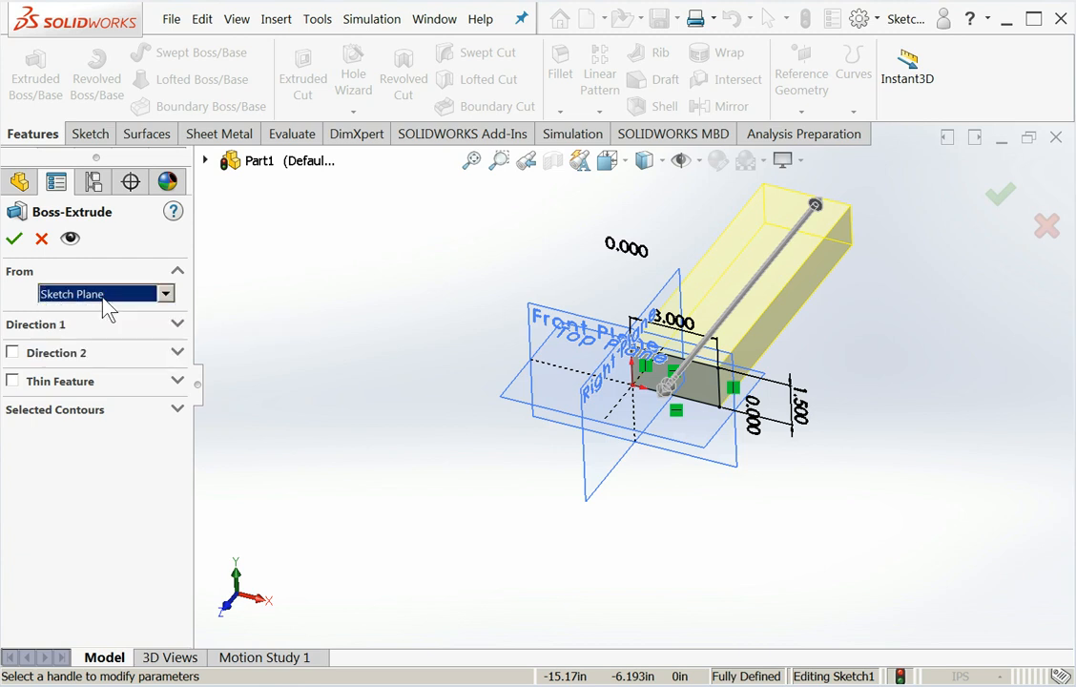
left_click(176, 325)
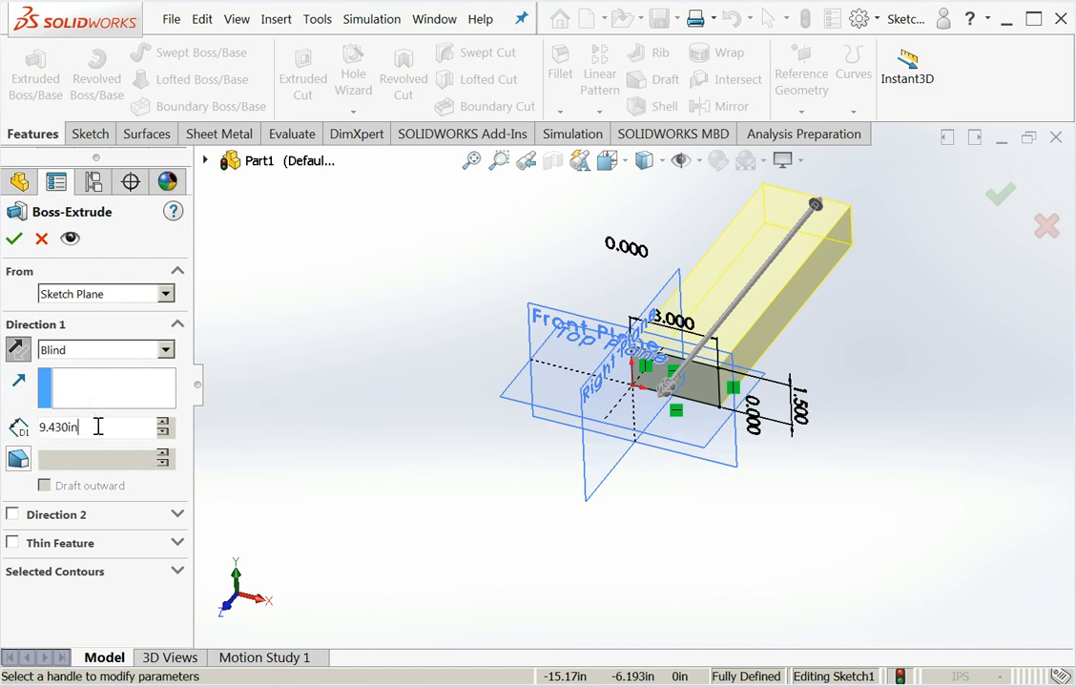
key("BackSpace")
key("BackSpace")
key("BackSpace")
key("BackSpace")
key("BackSpace")
key("BackSpace")
key("BackSpace")
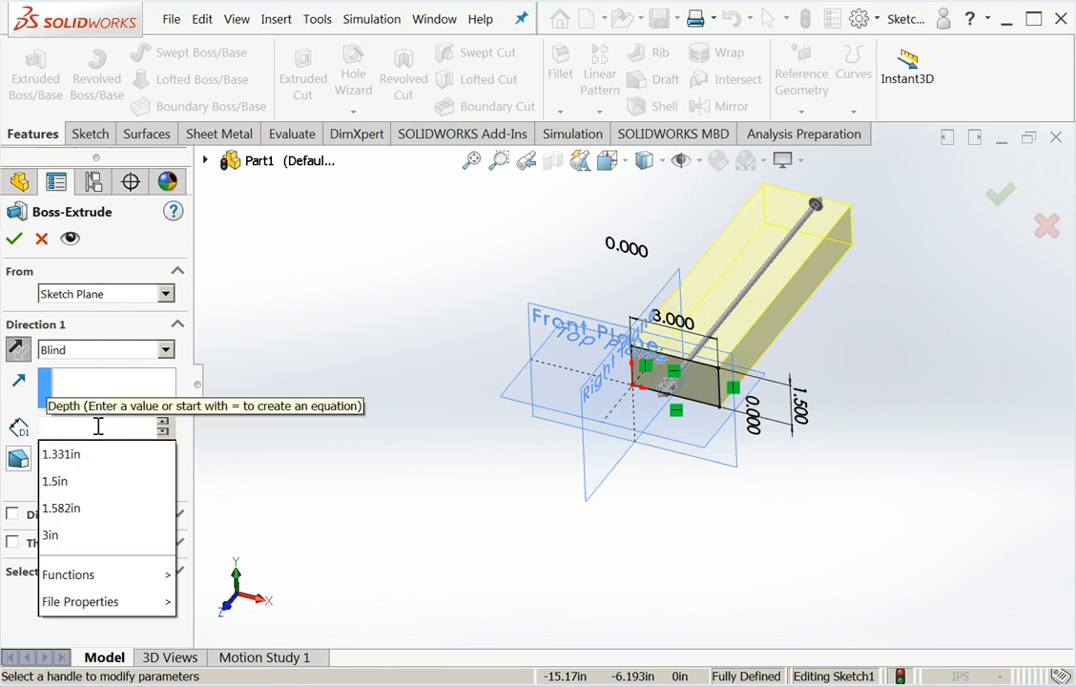
type("6.0")
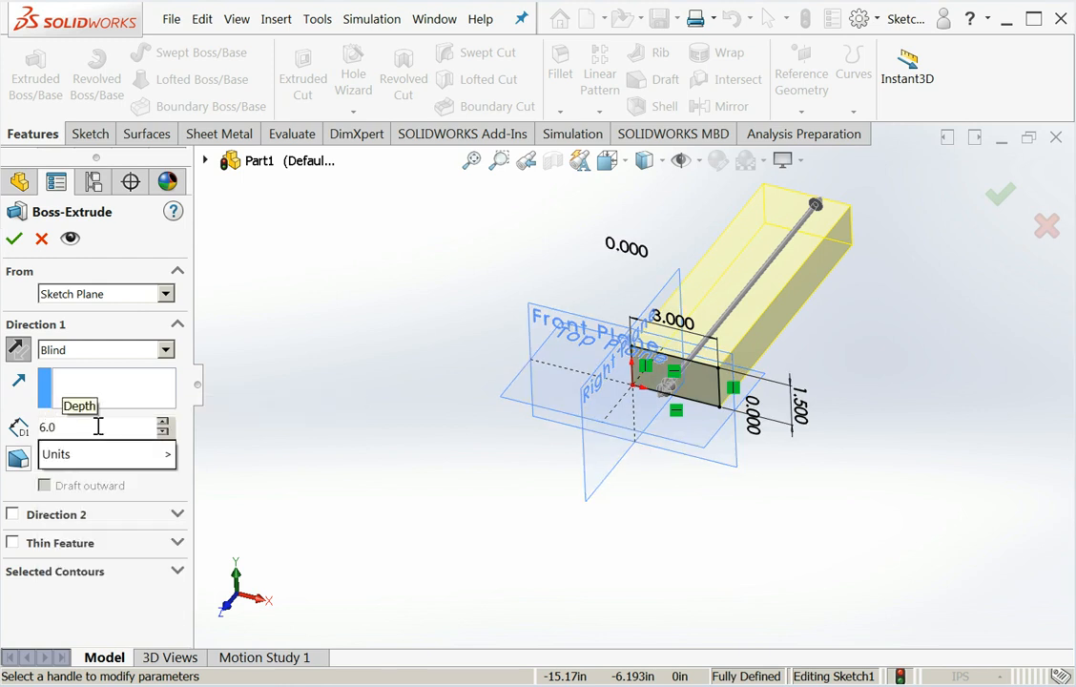
key("Return")
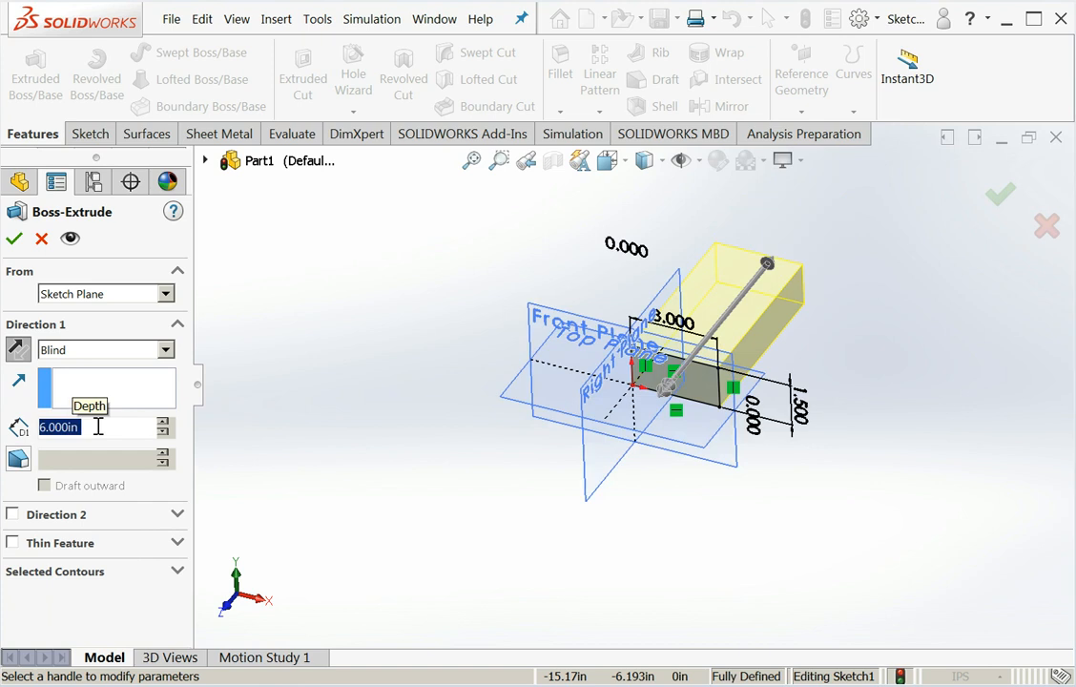
left_click(14, 237)
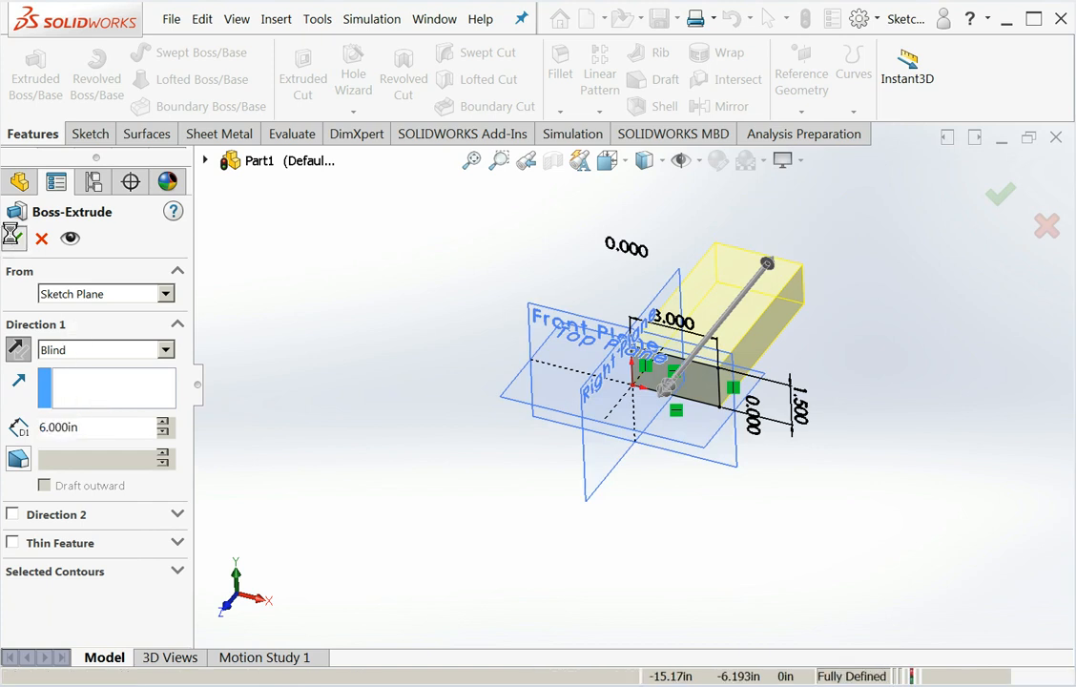
left_click(486, 513)
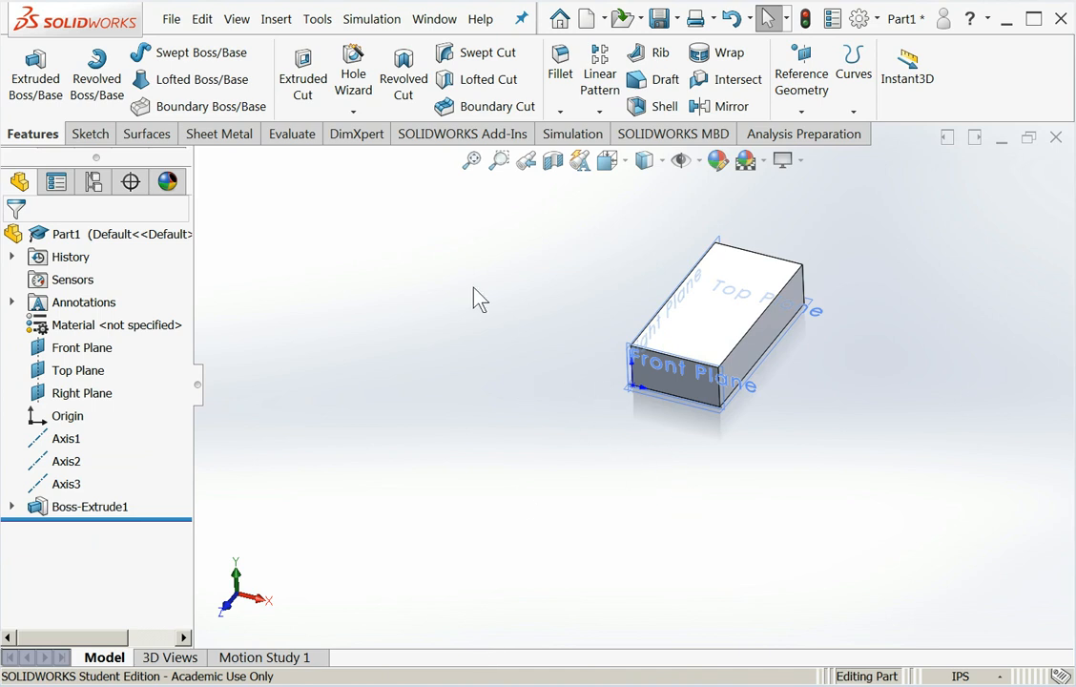
- Expand the extruded block's feature in the model tree to show the sketch it is based on
left_click(472, 163)
middle_click_drag(507, 307, 488, 468)
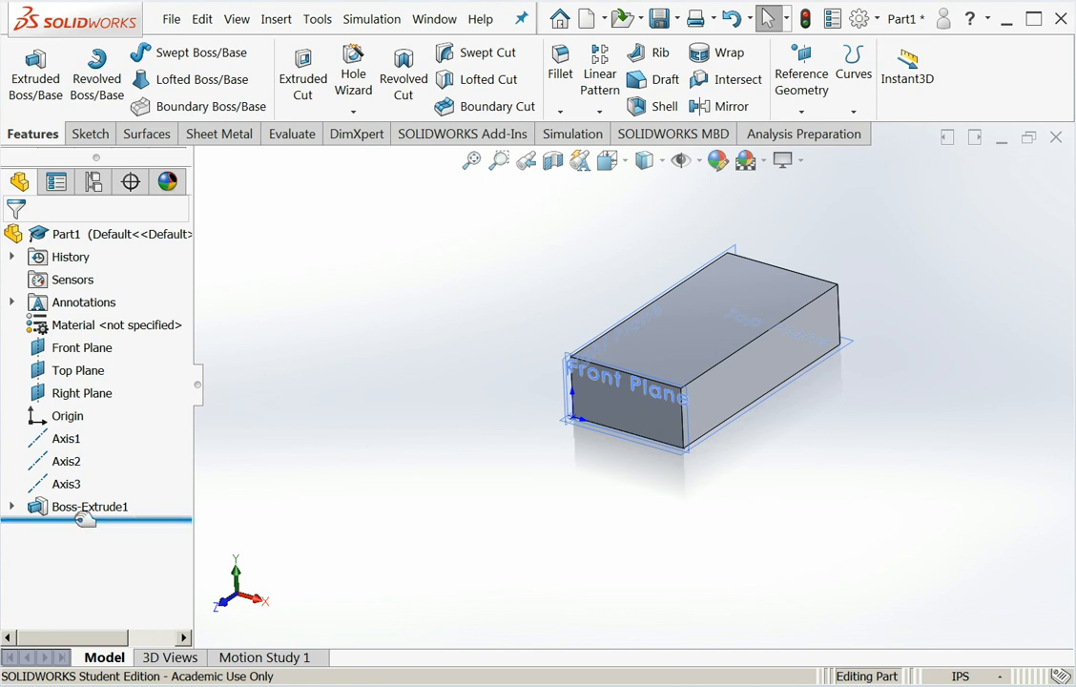
mouse_move(85, 514)
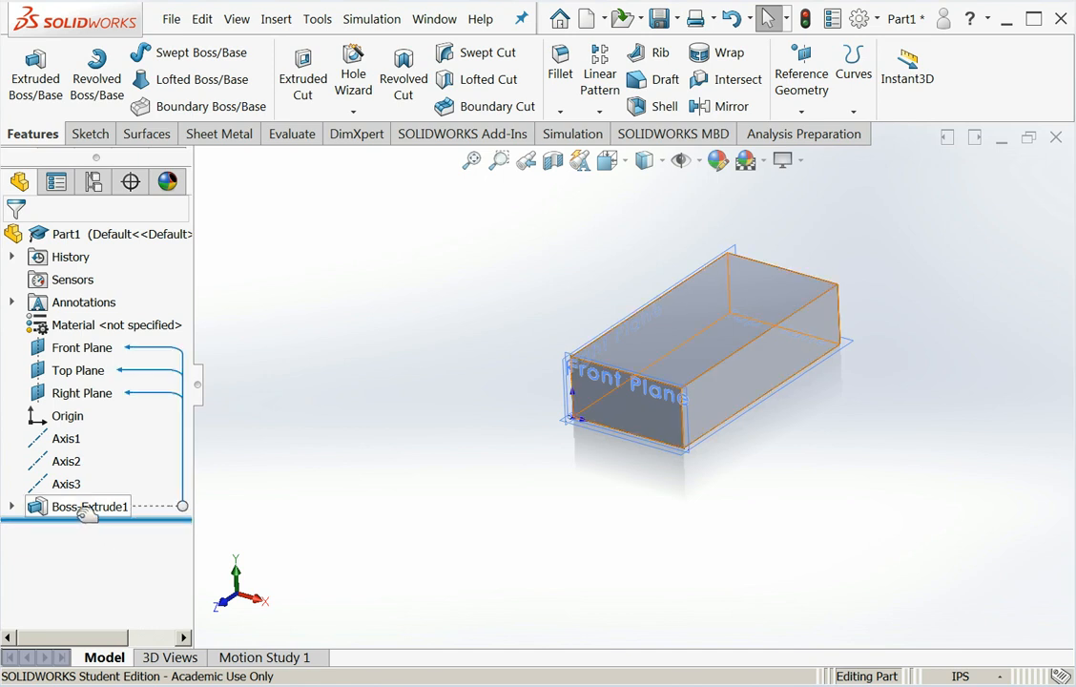
left_click(12, 507)
mouse_move(83, 529)
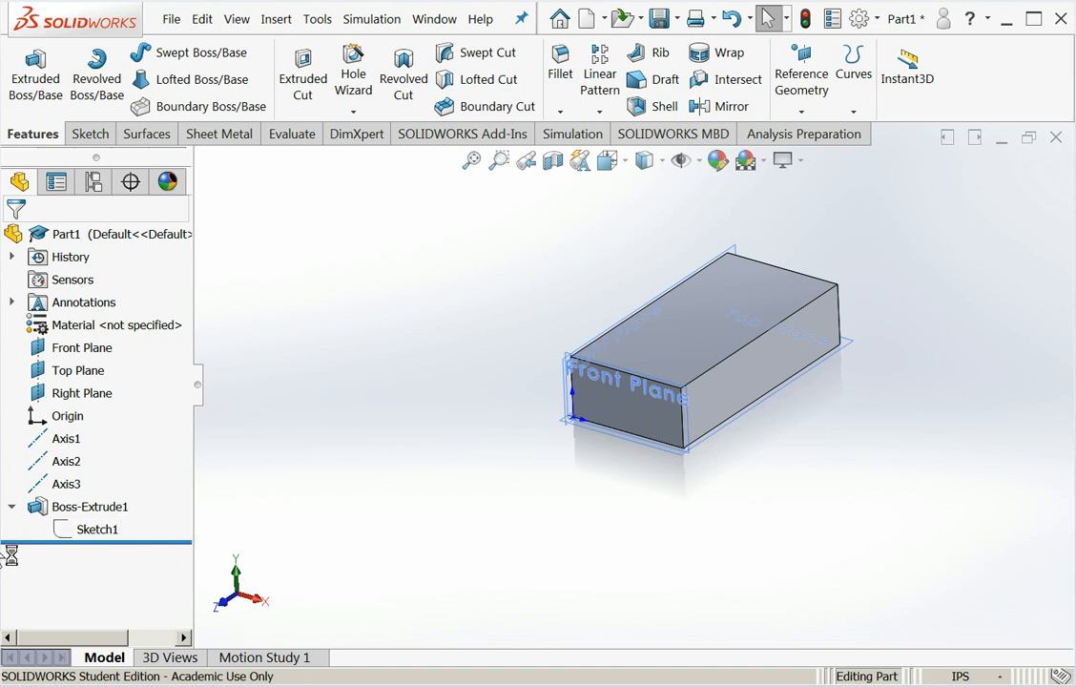
- Edit the block's extrusion feature and set its blind depth to 4.00 in
right_click(67, 513)
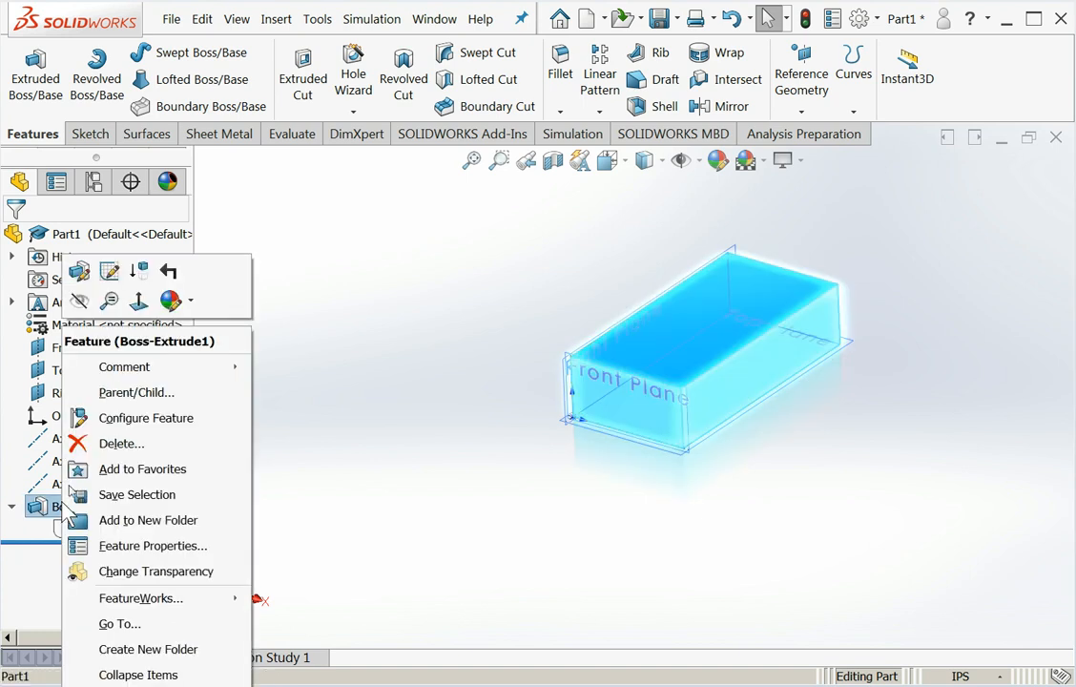
left_click(81, 274)
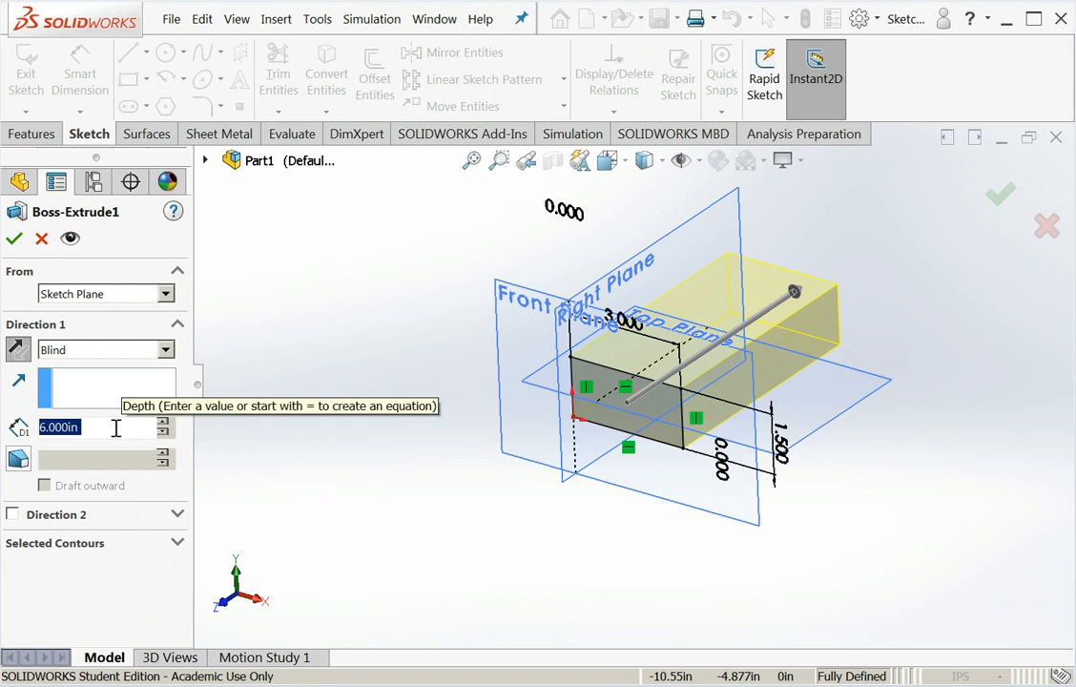
type("5.")
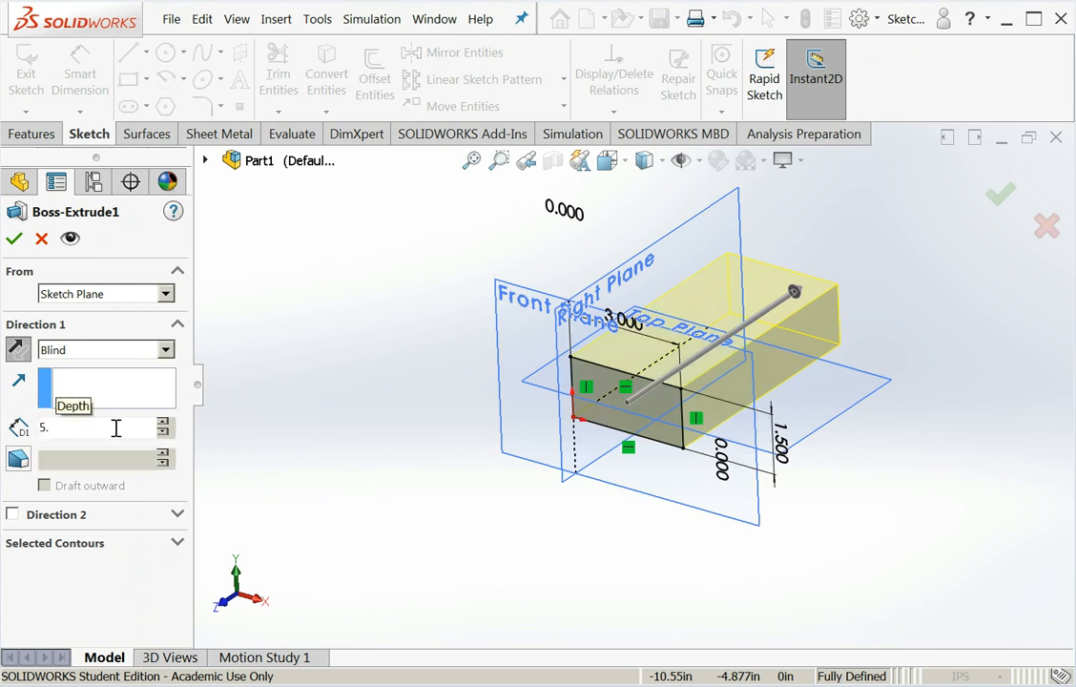
key("BackSpace")
key("BackSpace")
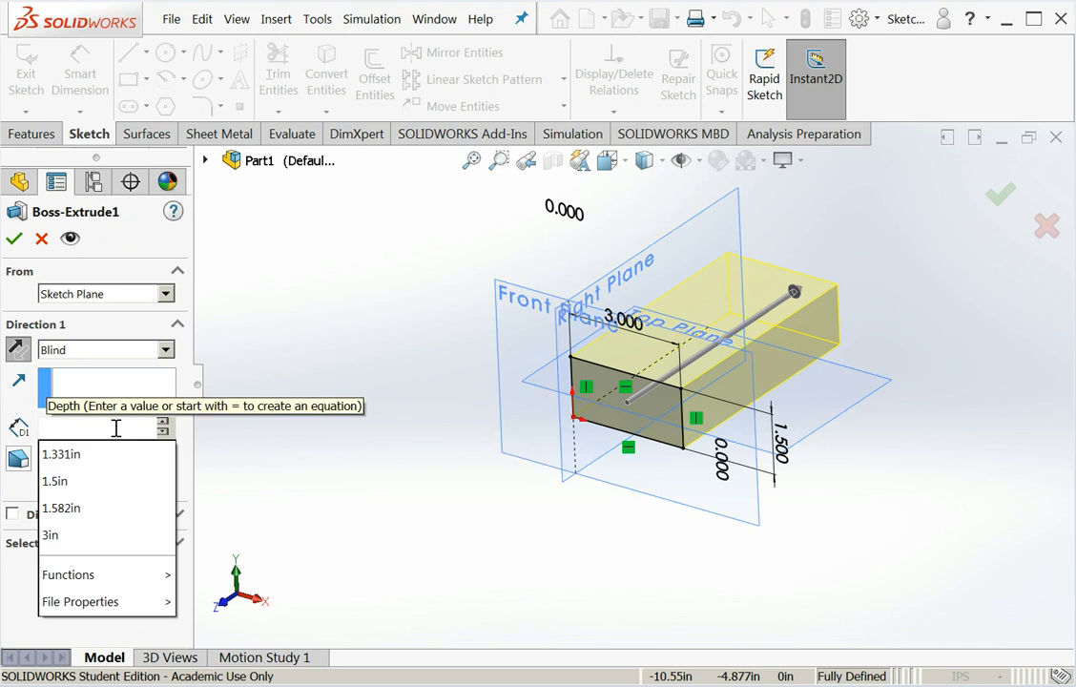
type("4.00in")
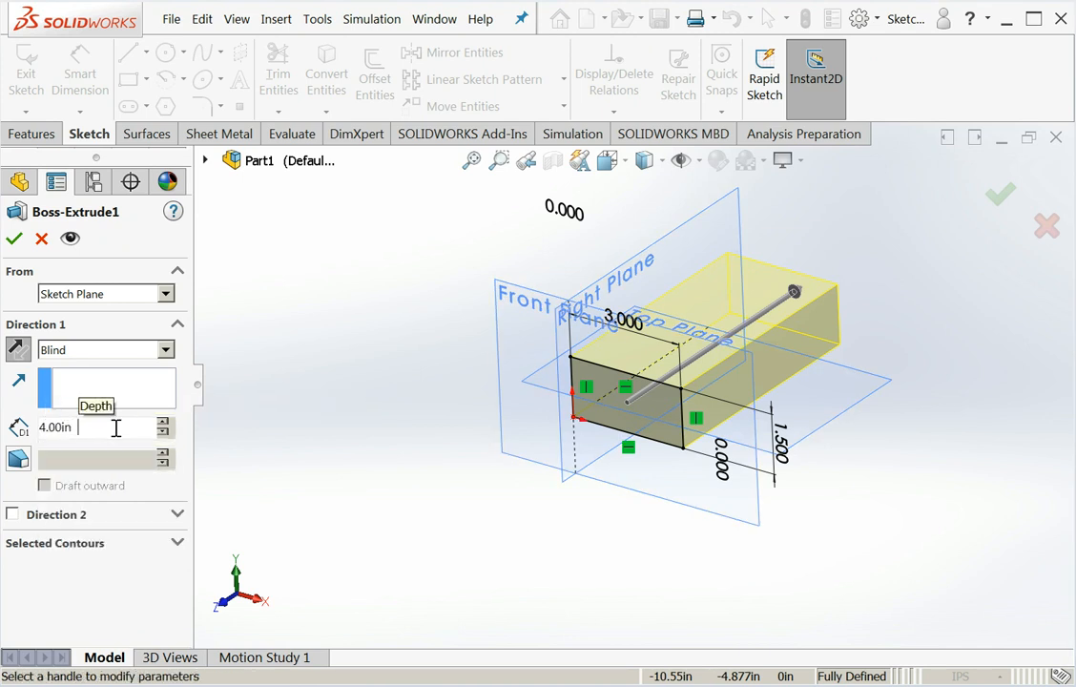
key("Return")
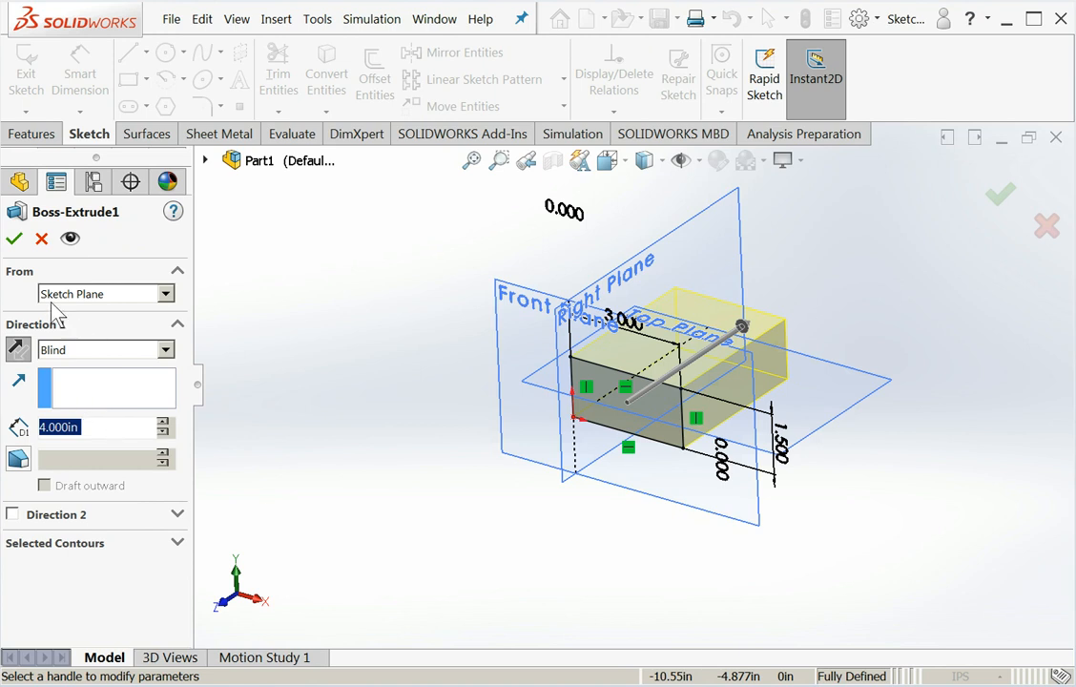
left_click(13, 238)
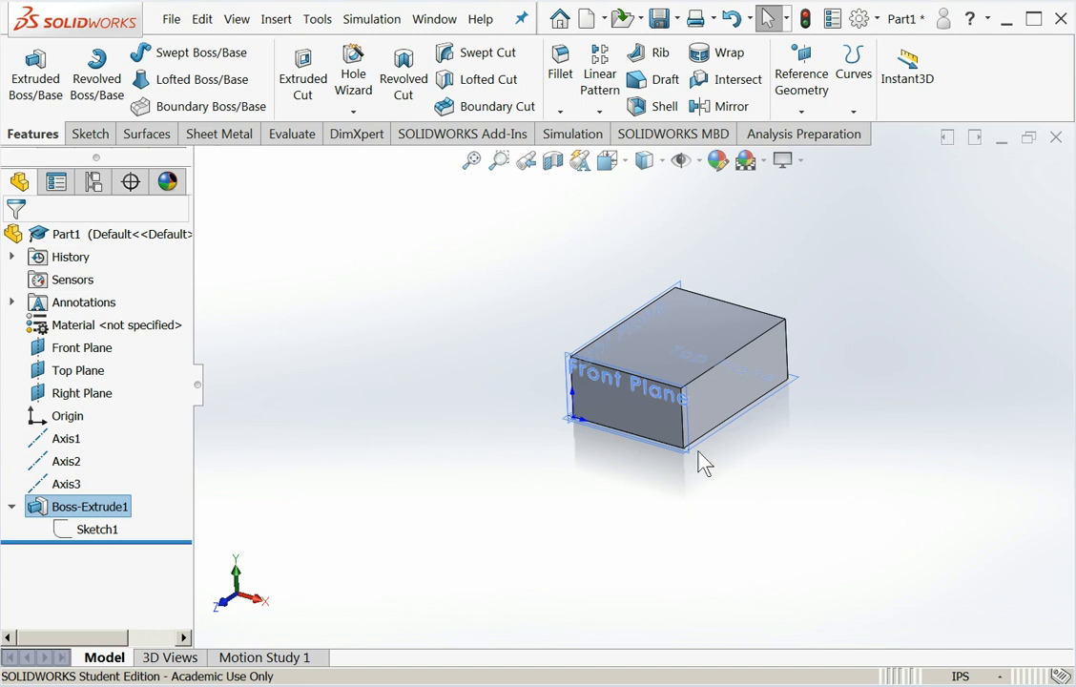
- Edit the extrusion's sketch, set the rectangle's height to 1 in, and exit the sketch to rebuild the block
left_click(98, 534)
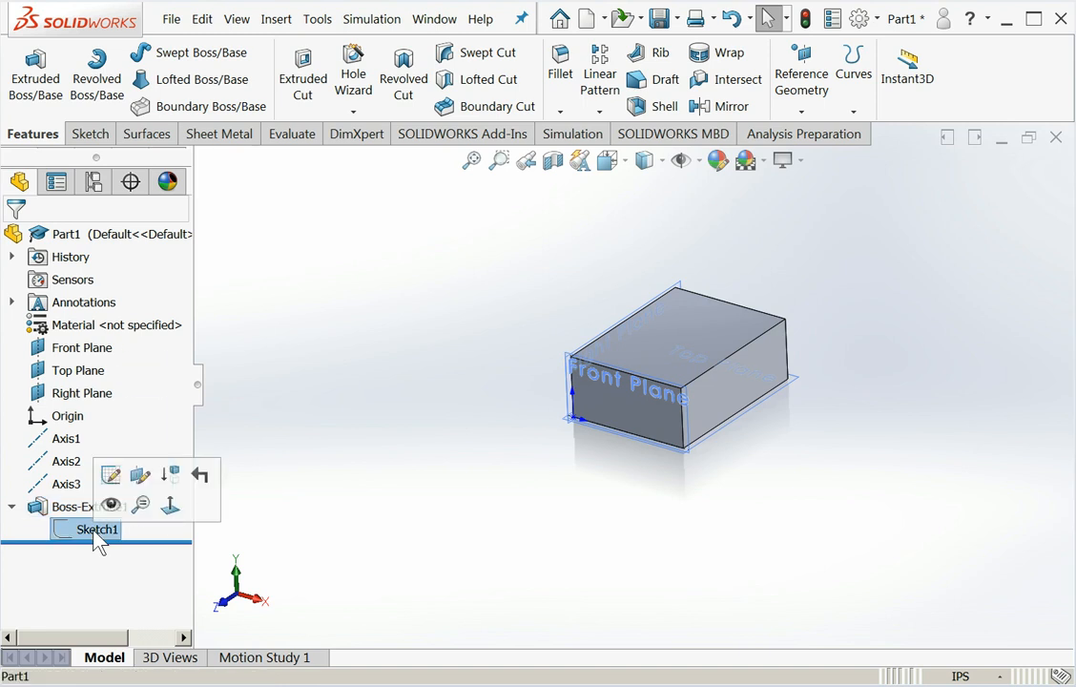
left_click(111, 477)
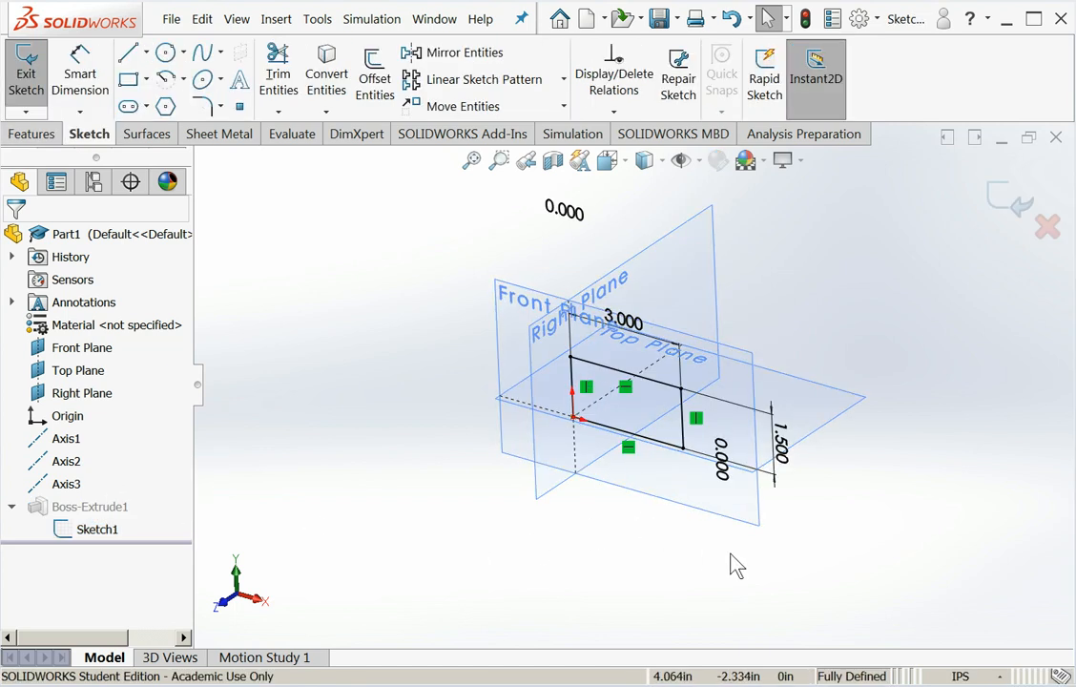
left_click(780, 450)
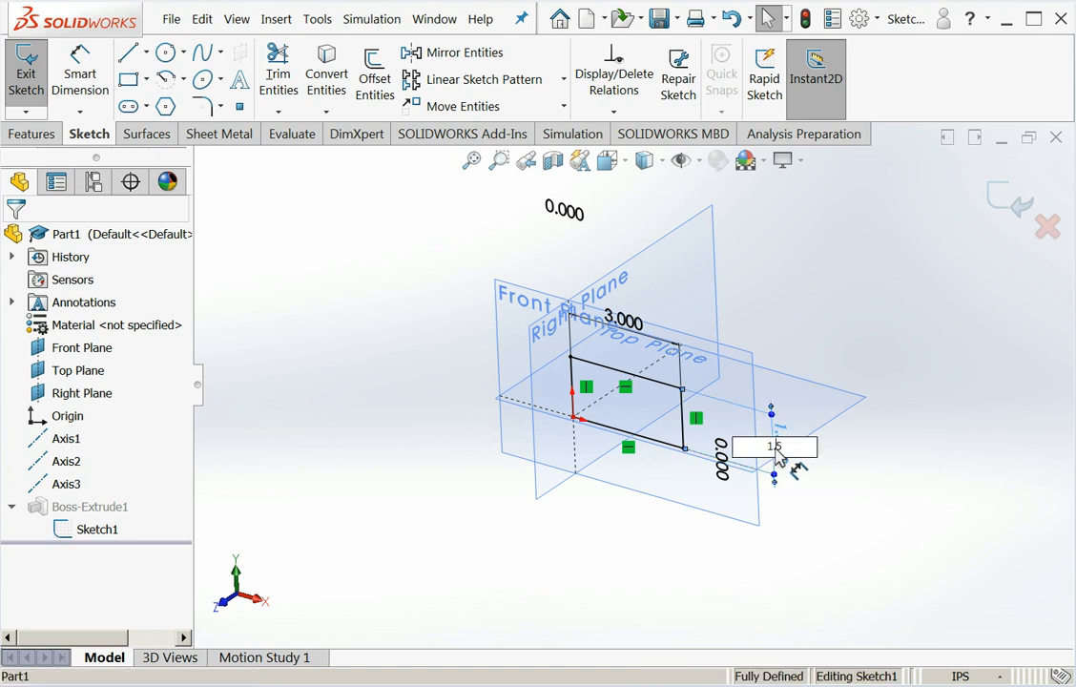
type("0")
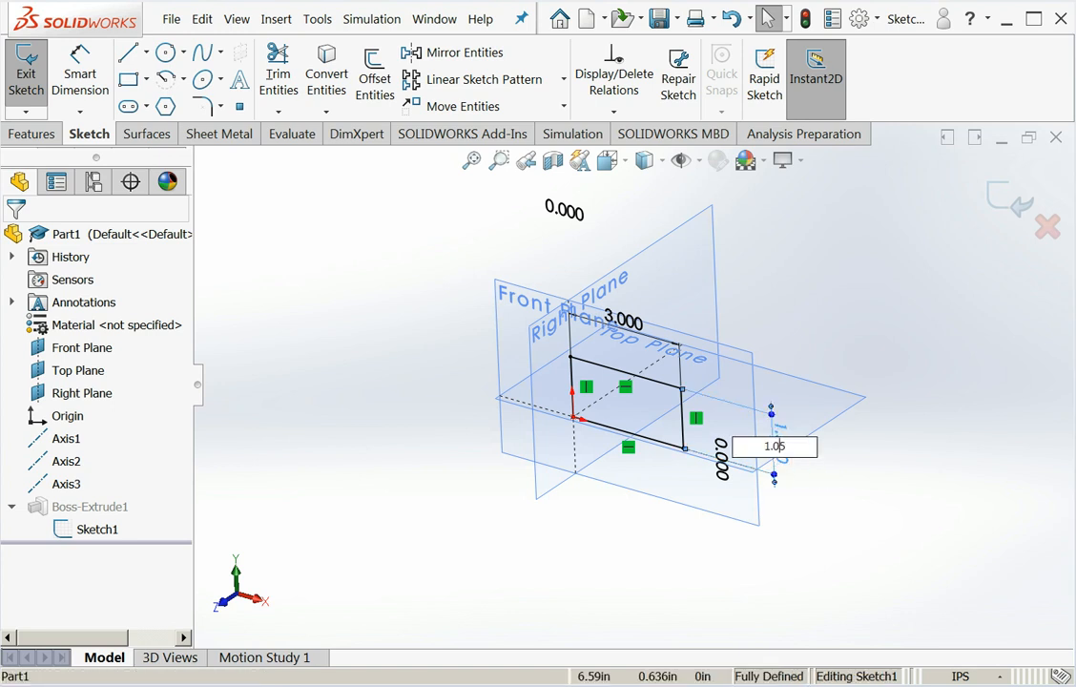
key("Delete")
key("Return")
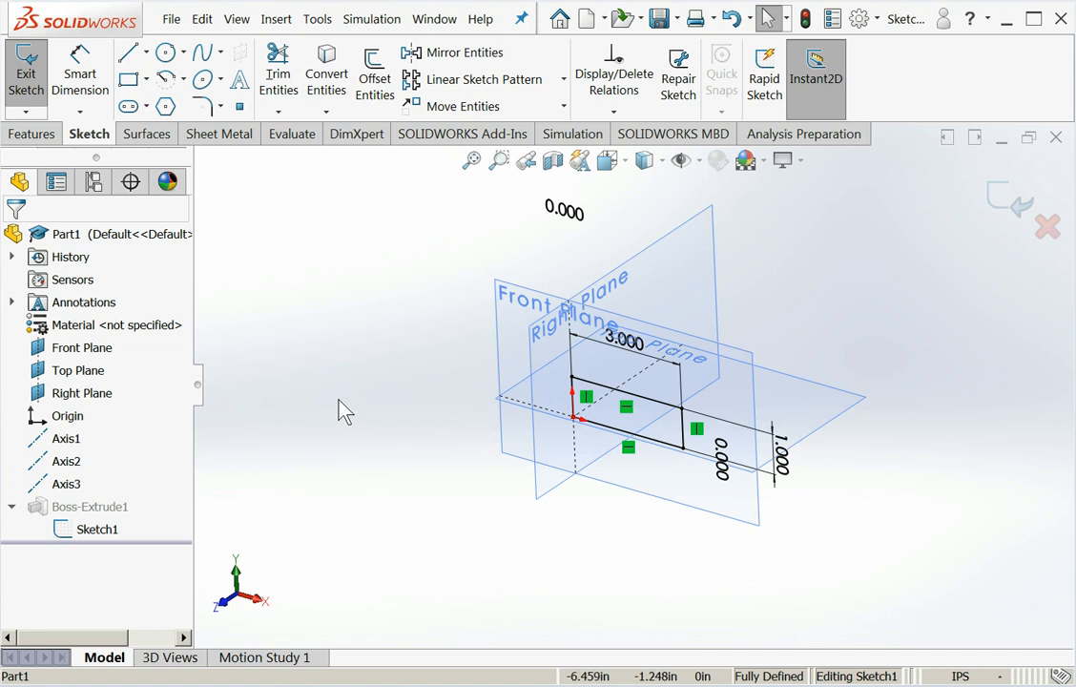
left_click(30, 84)
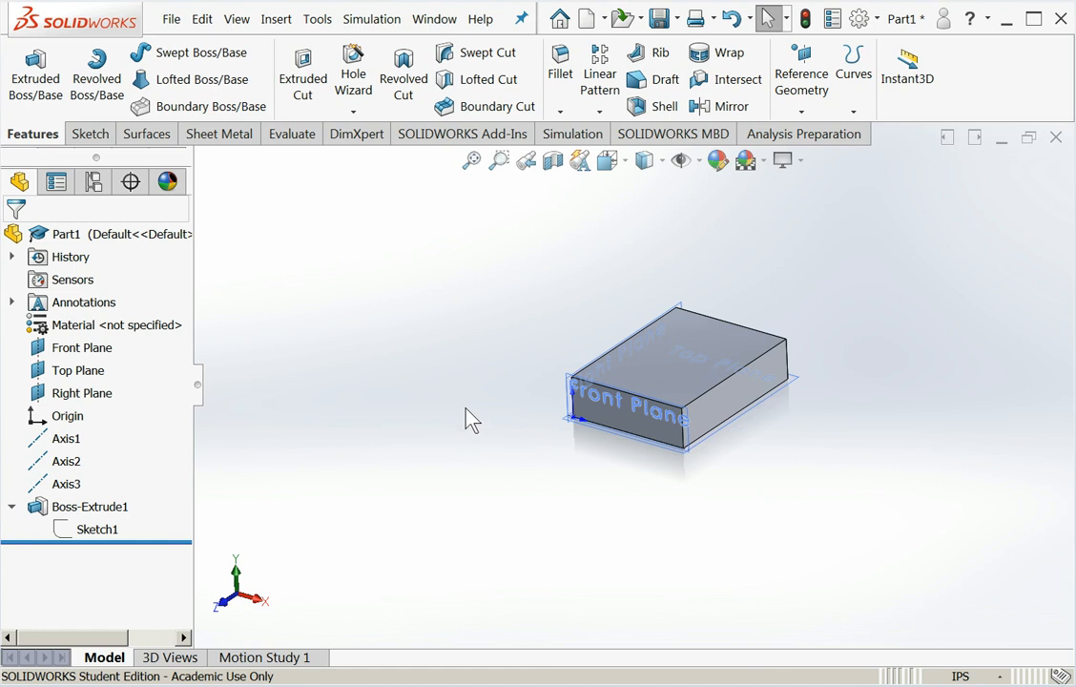
- Reopen the extrusion's sketch, set the rectangle's width to 4 in, and exit the sketch to update the block
right_click(92, 530)
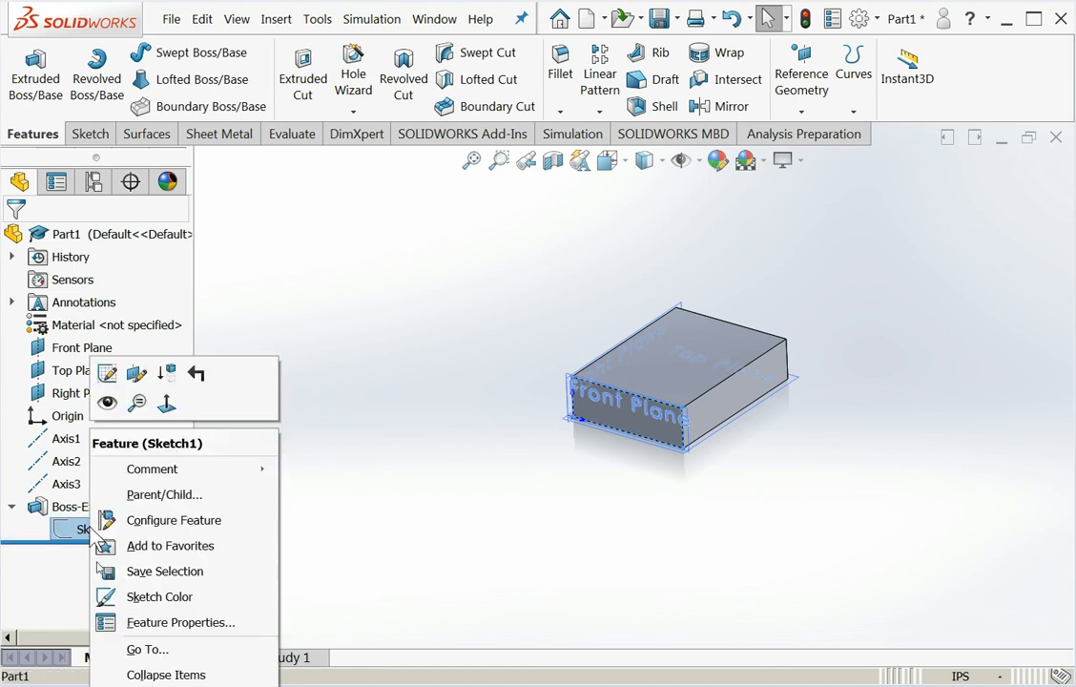
left_click(107, 375)
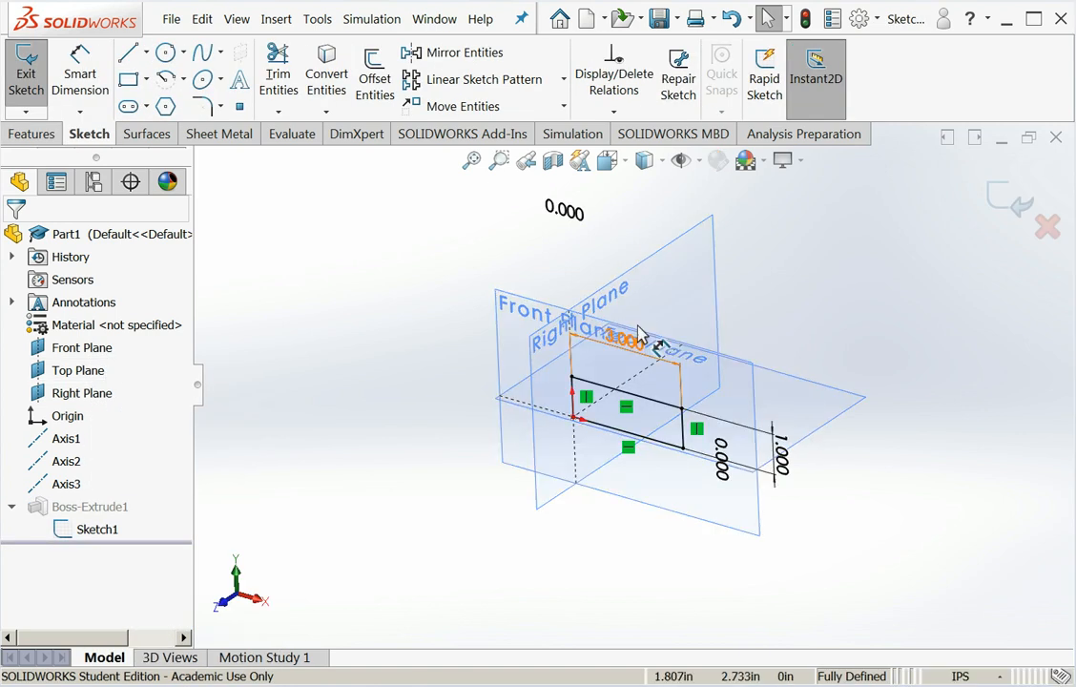
left_click(635, 355)
type("3")
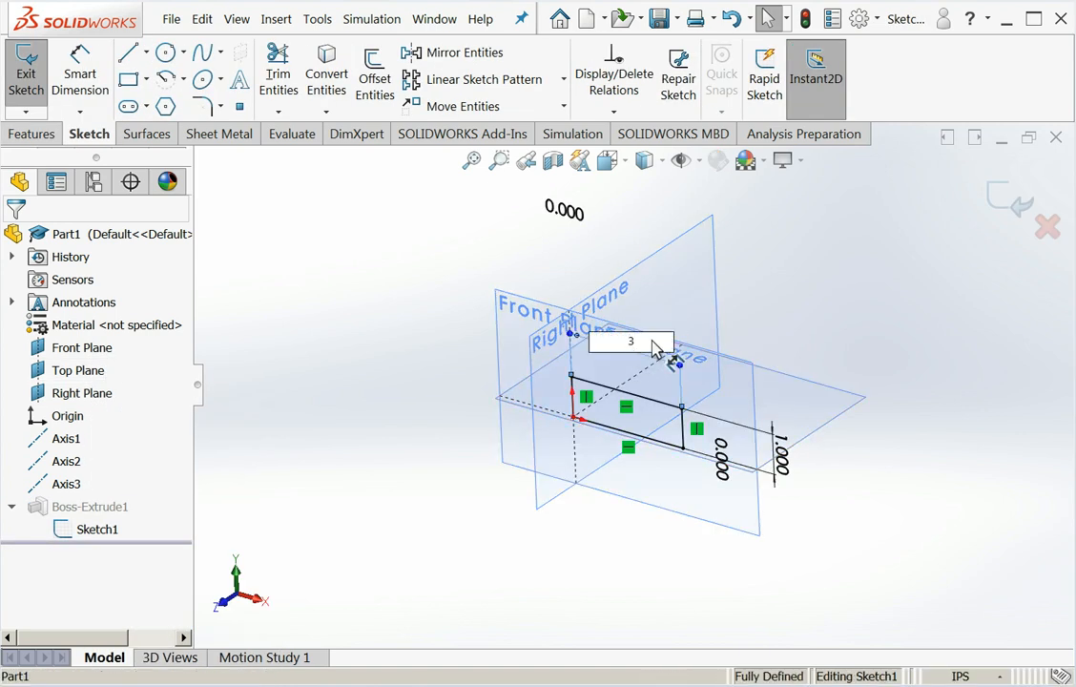
key("BackSpace")
type("4")
key("Return")
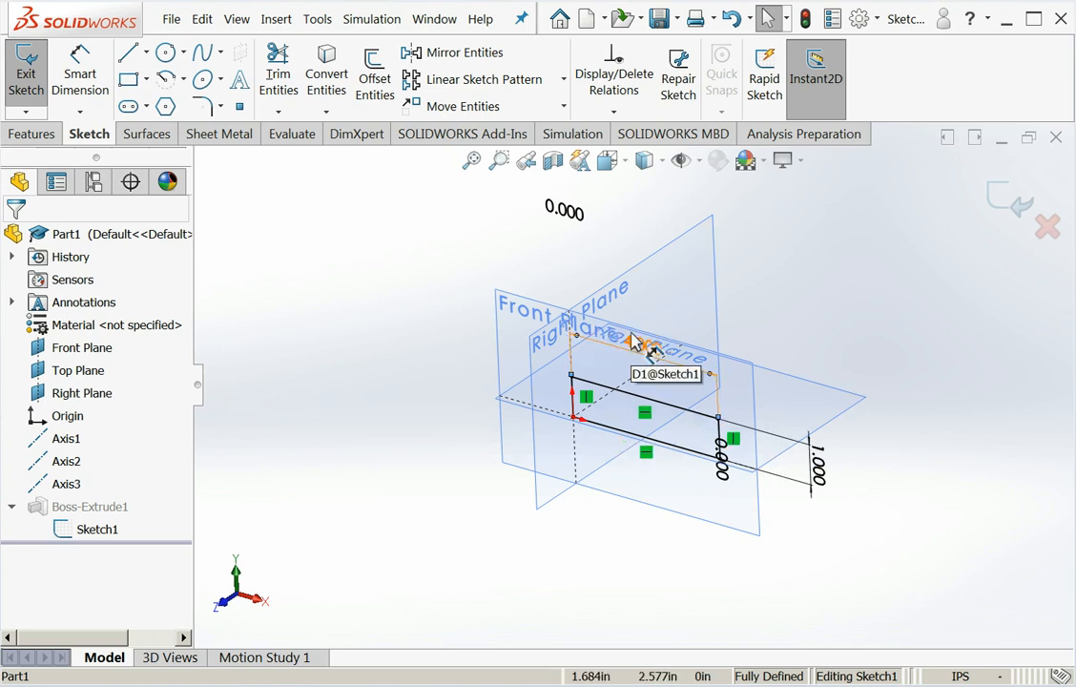
left_click(38, 88)
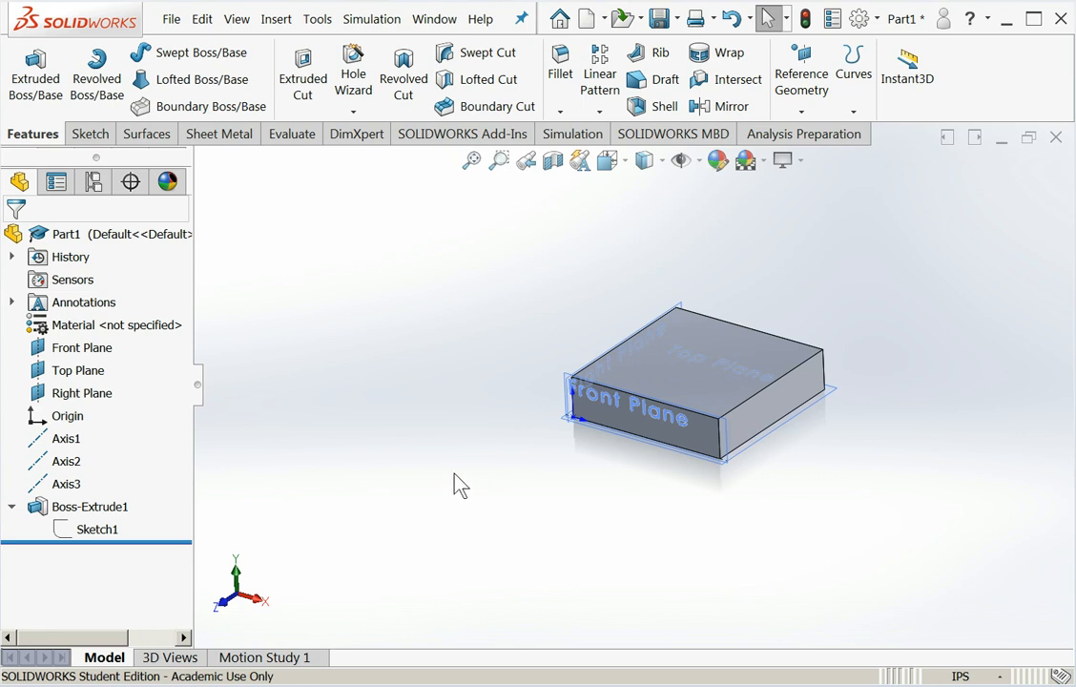
- Start saving the part, keeping the Part (*.prt;*.sldprt) file type and choosing the Desktop as the destination folder
left_click(175, 19)
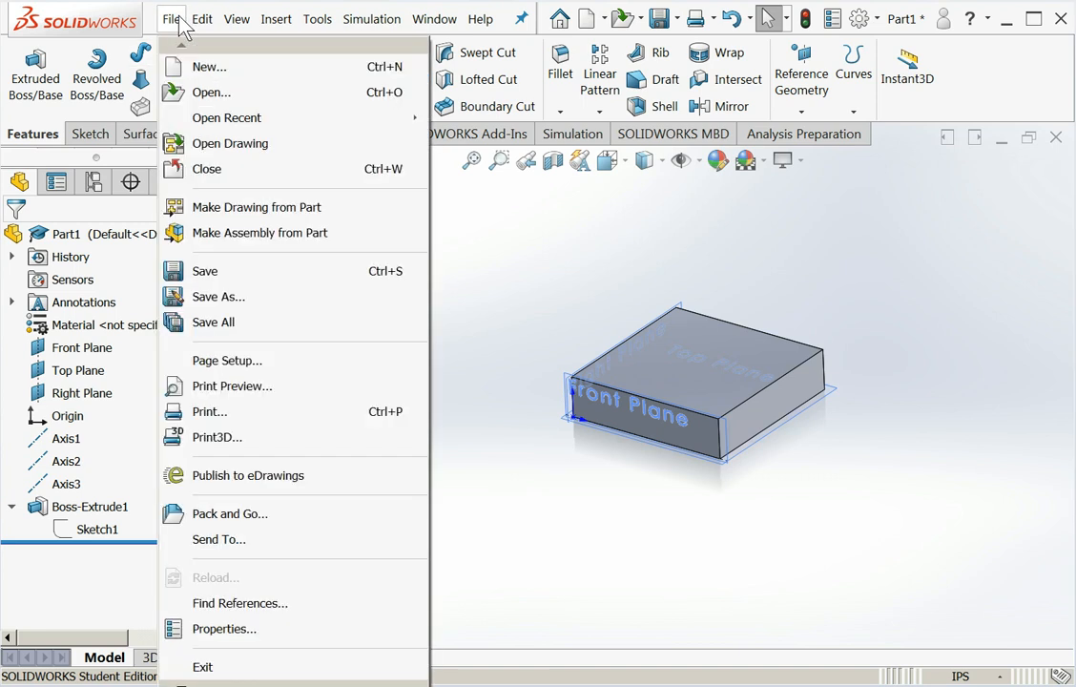
left_click(244, 274)
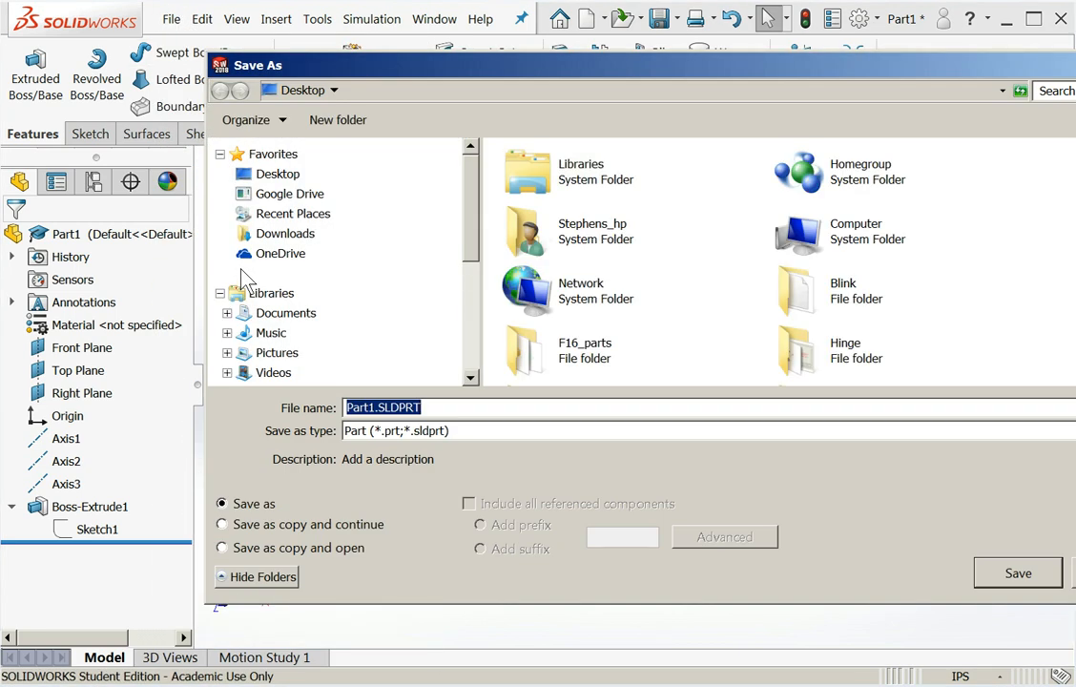
left_click_drag(417, 71, 248, 56)
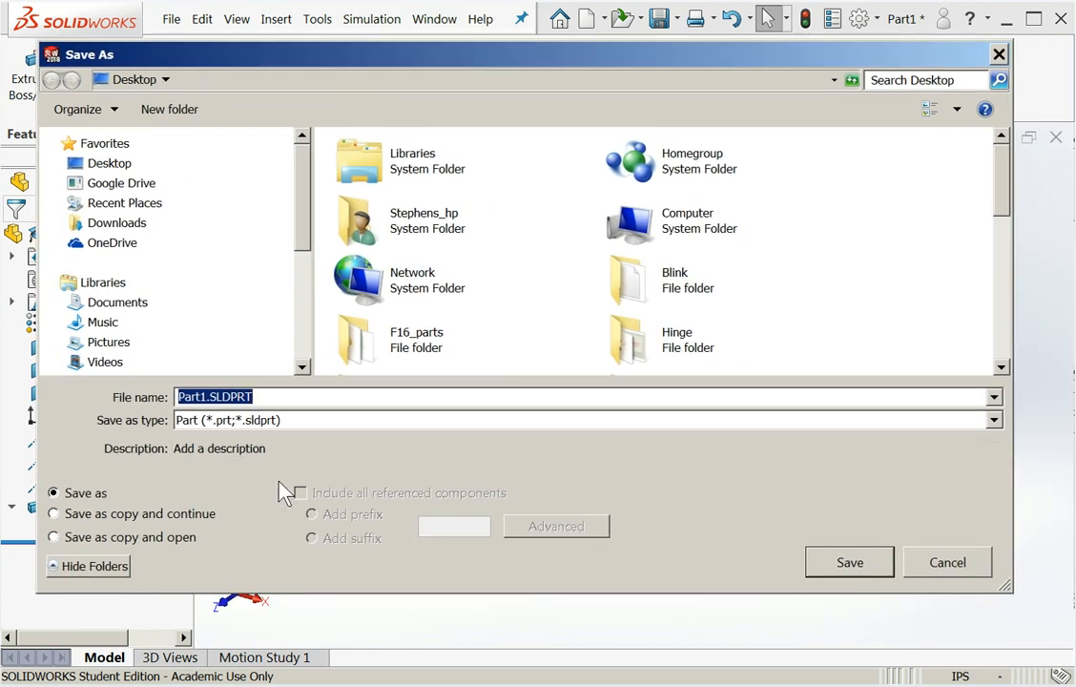
left_click(243, 423)
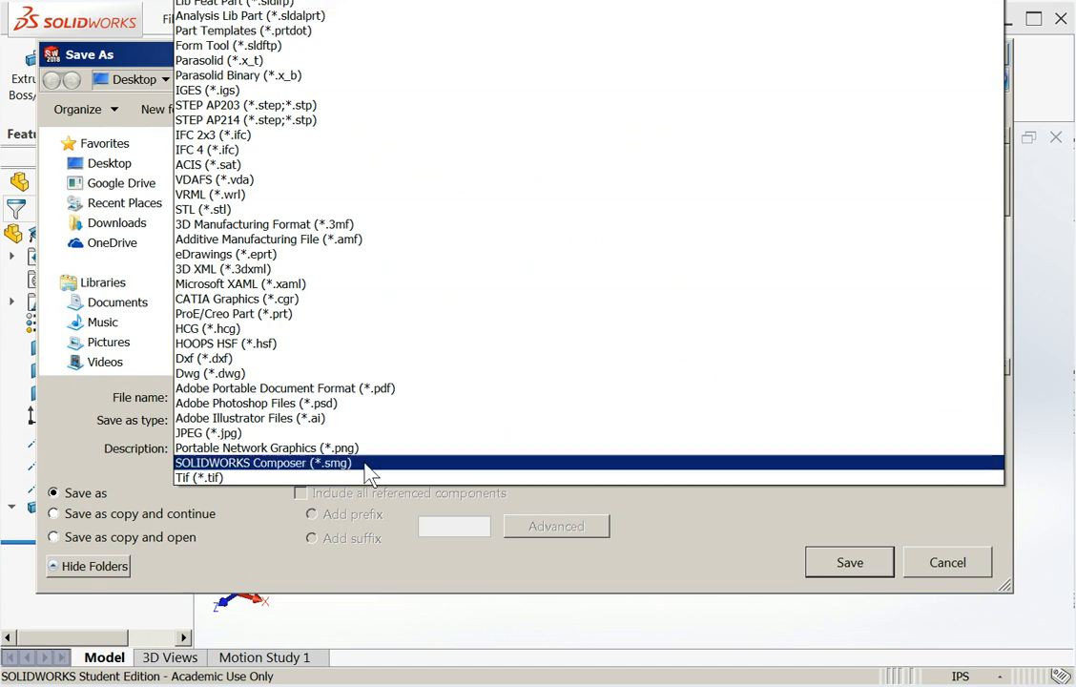
left_click(365, 33)
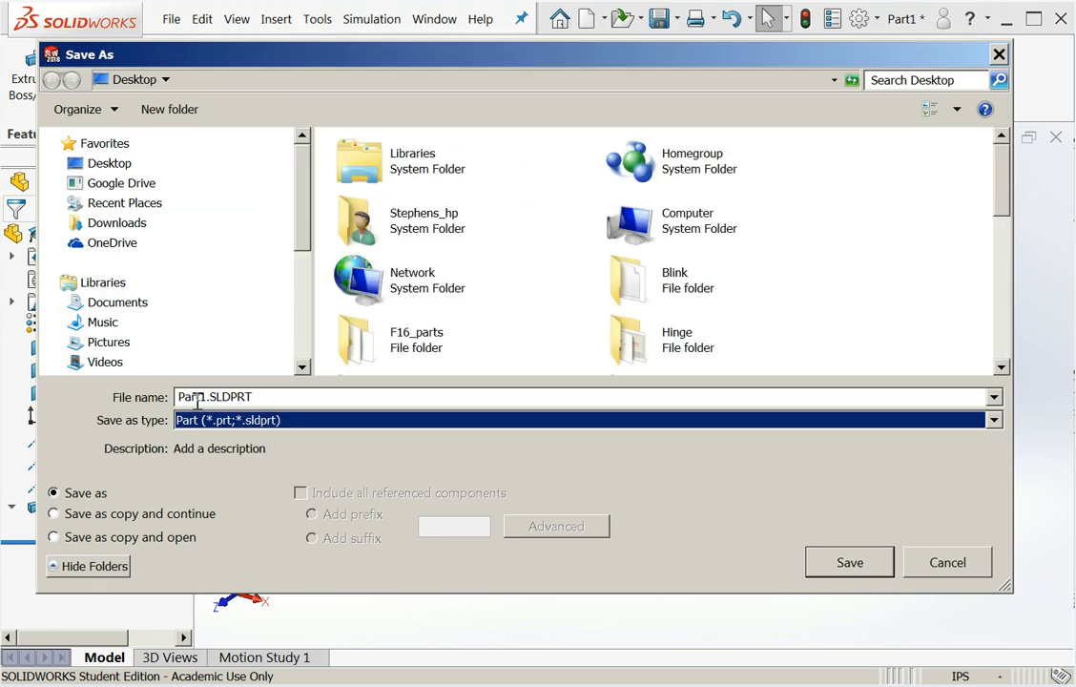
left_click(107, 164)
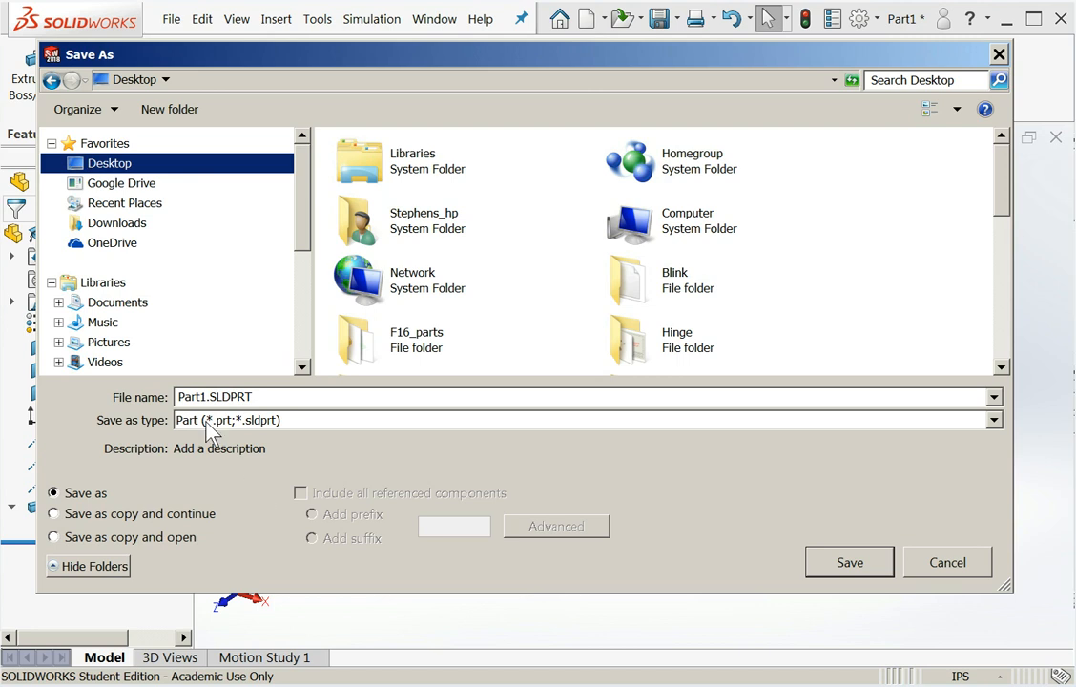
- Name the part file My_block.SLDPRT and save it
left_click(207, 398)
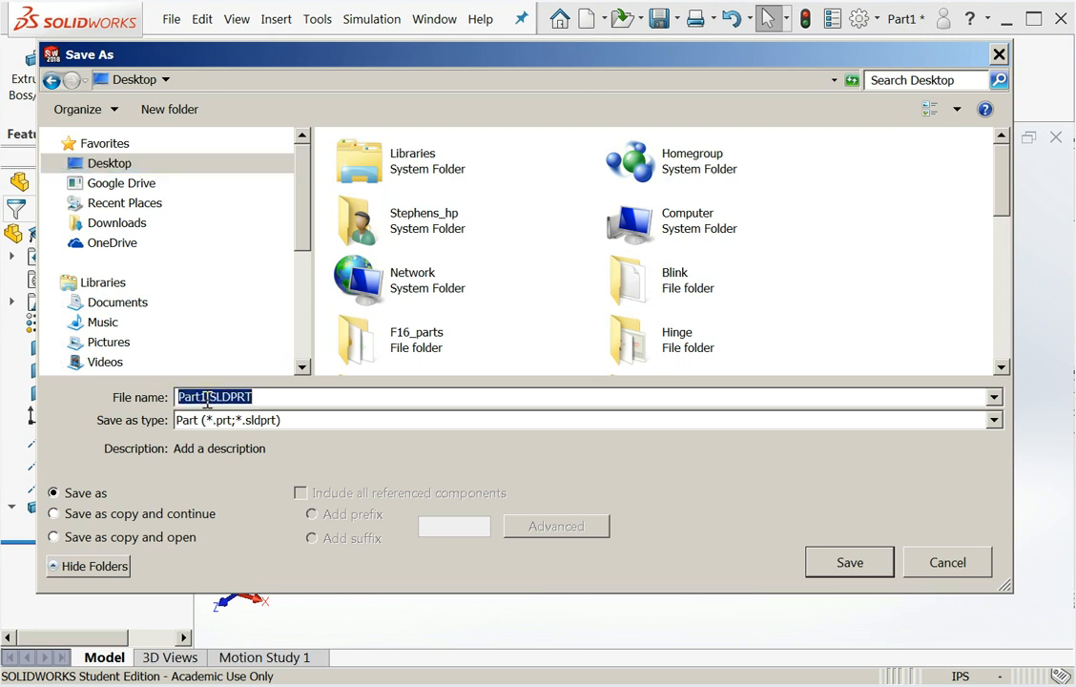
left_click(207, 396)
key("BackSpace")
key("BackSpace")
key("BackSpace")
key("BackSpace")
key("BackSpace")
type("My_block")
left_click(861, 567)
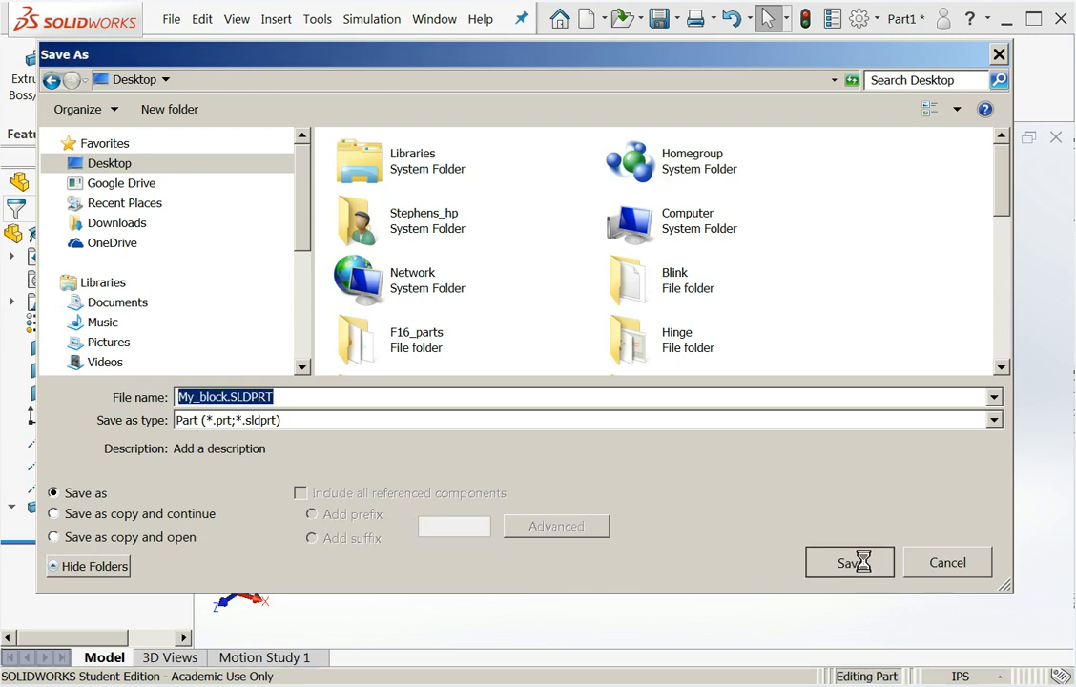